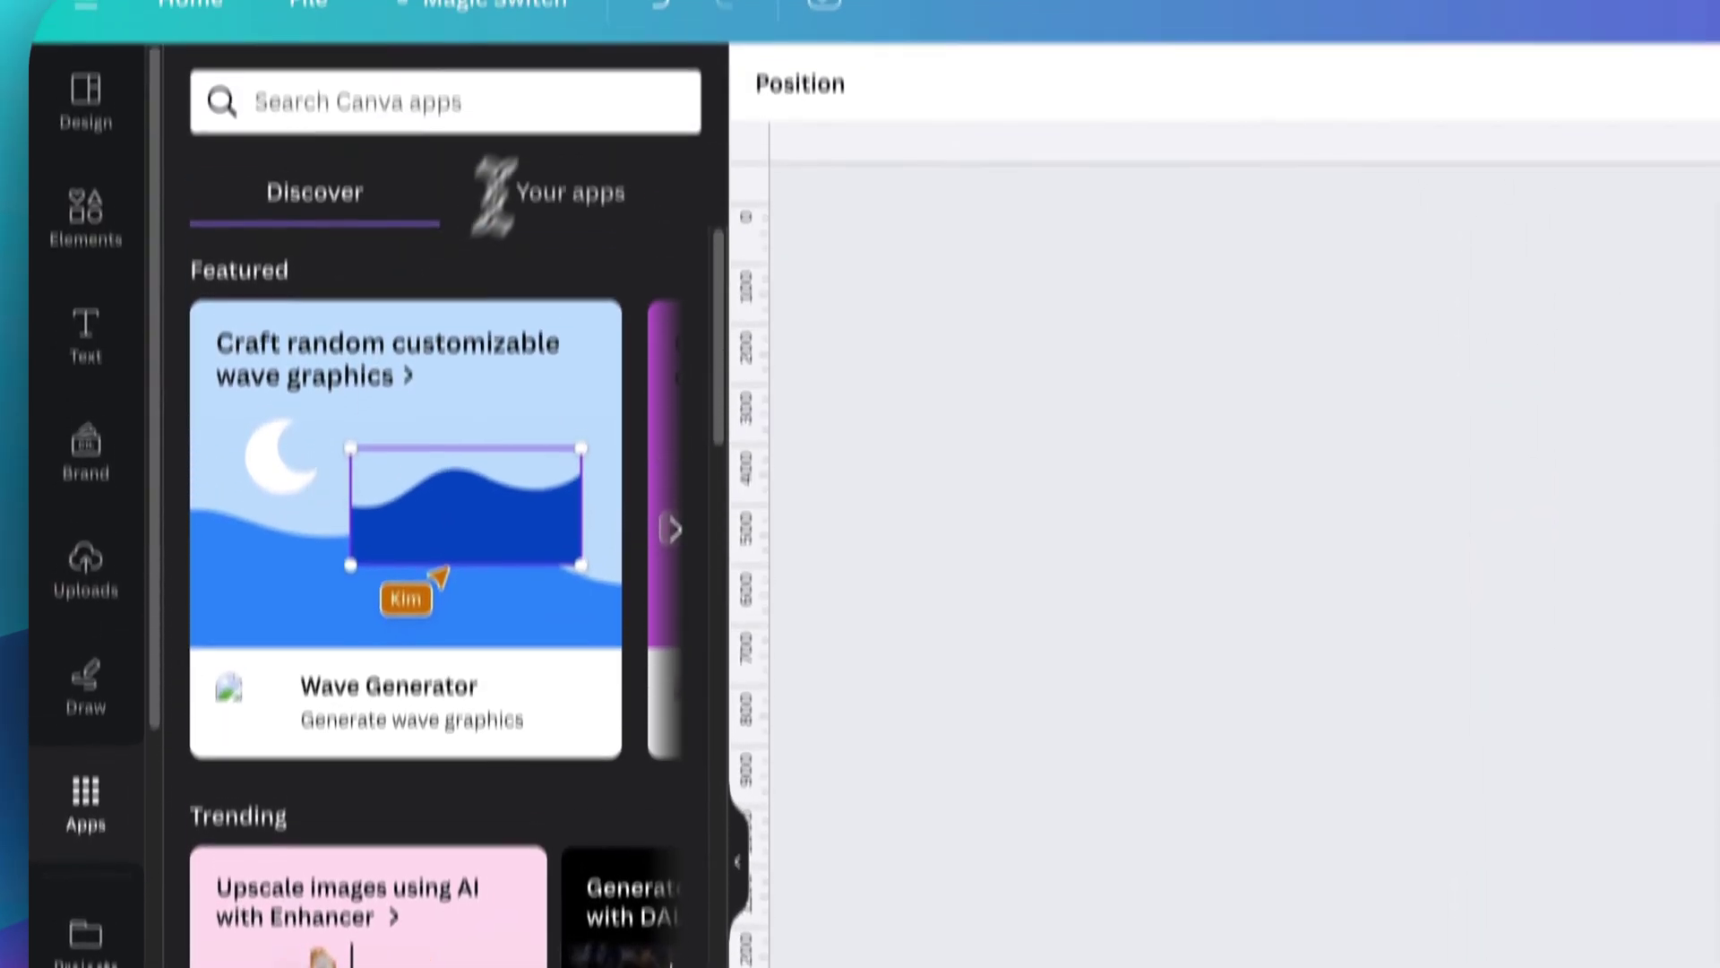
- Search Canva apps for 'Lottiefiles' and open the LottieFiles app
click(569, 175)
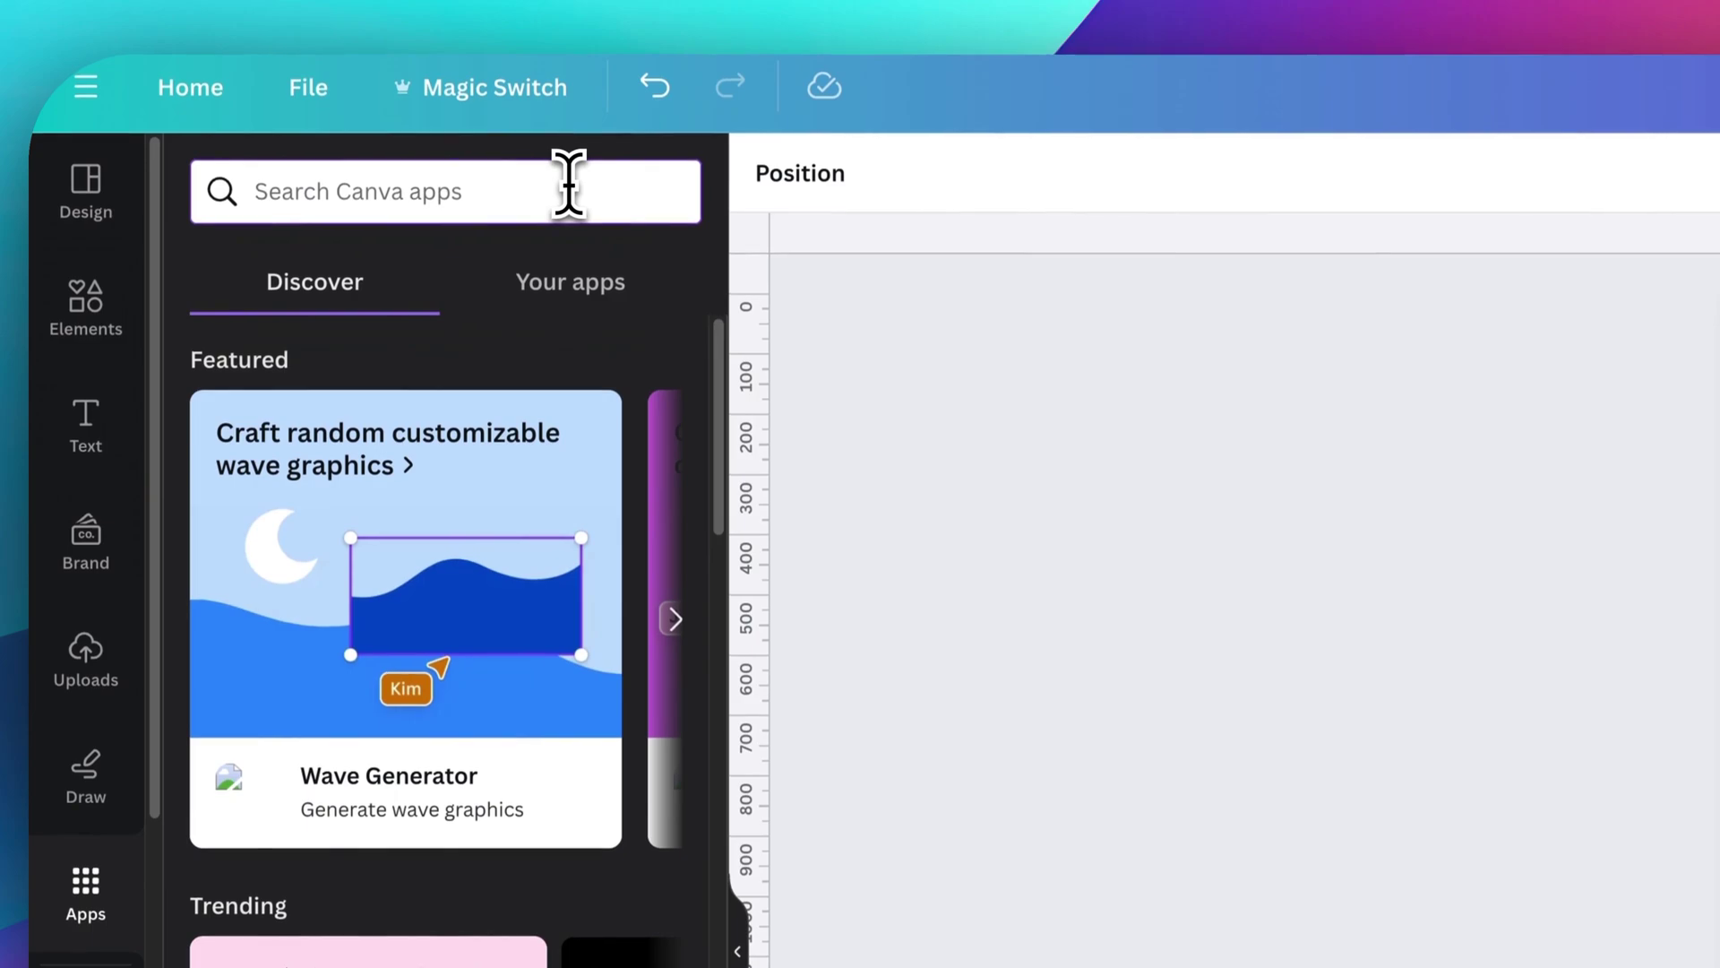
text(Lottiefiles)
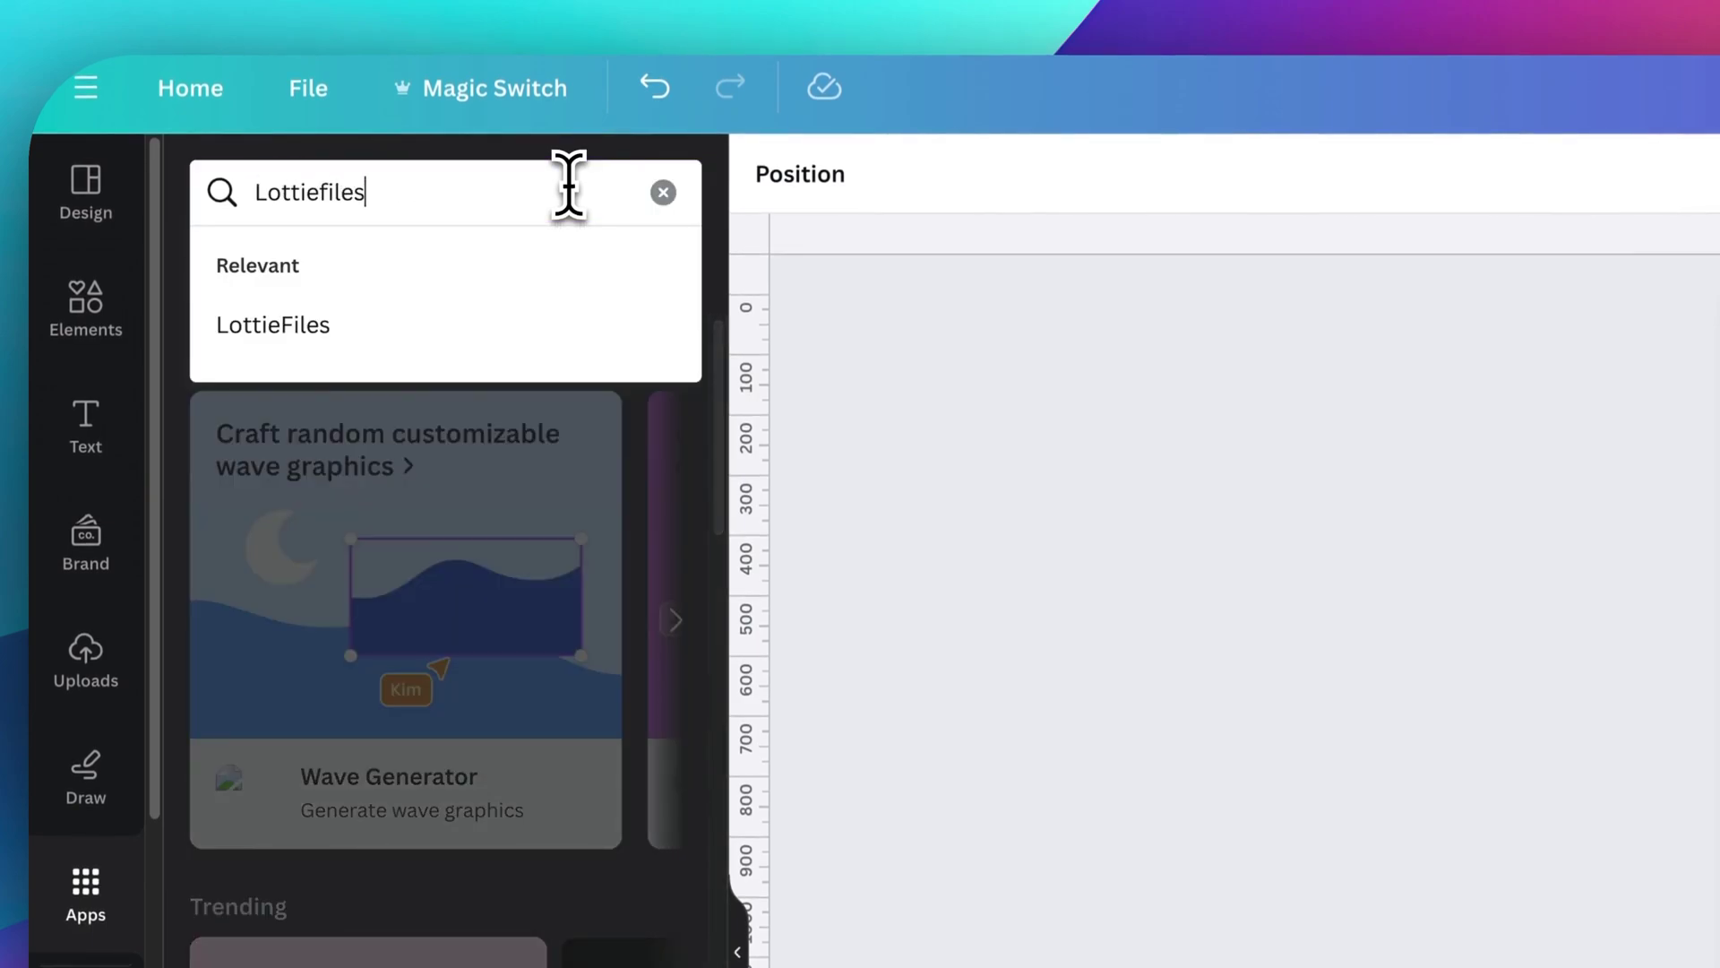
key(Return)
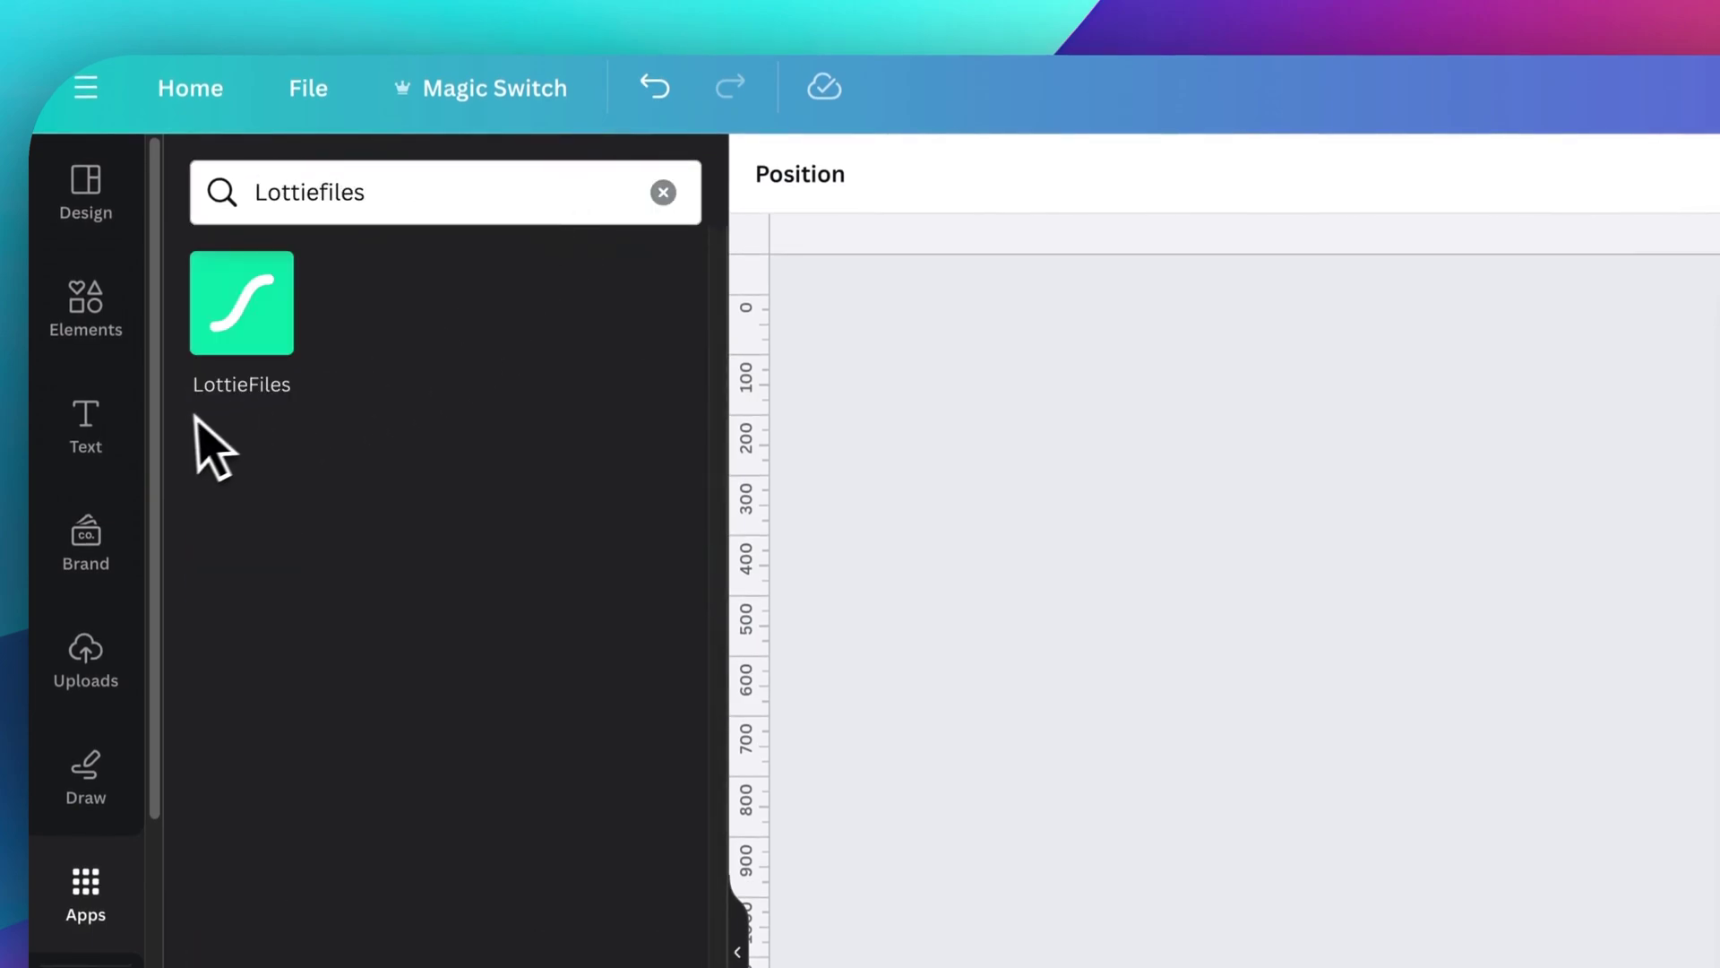
click(269, 344)
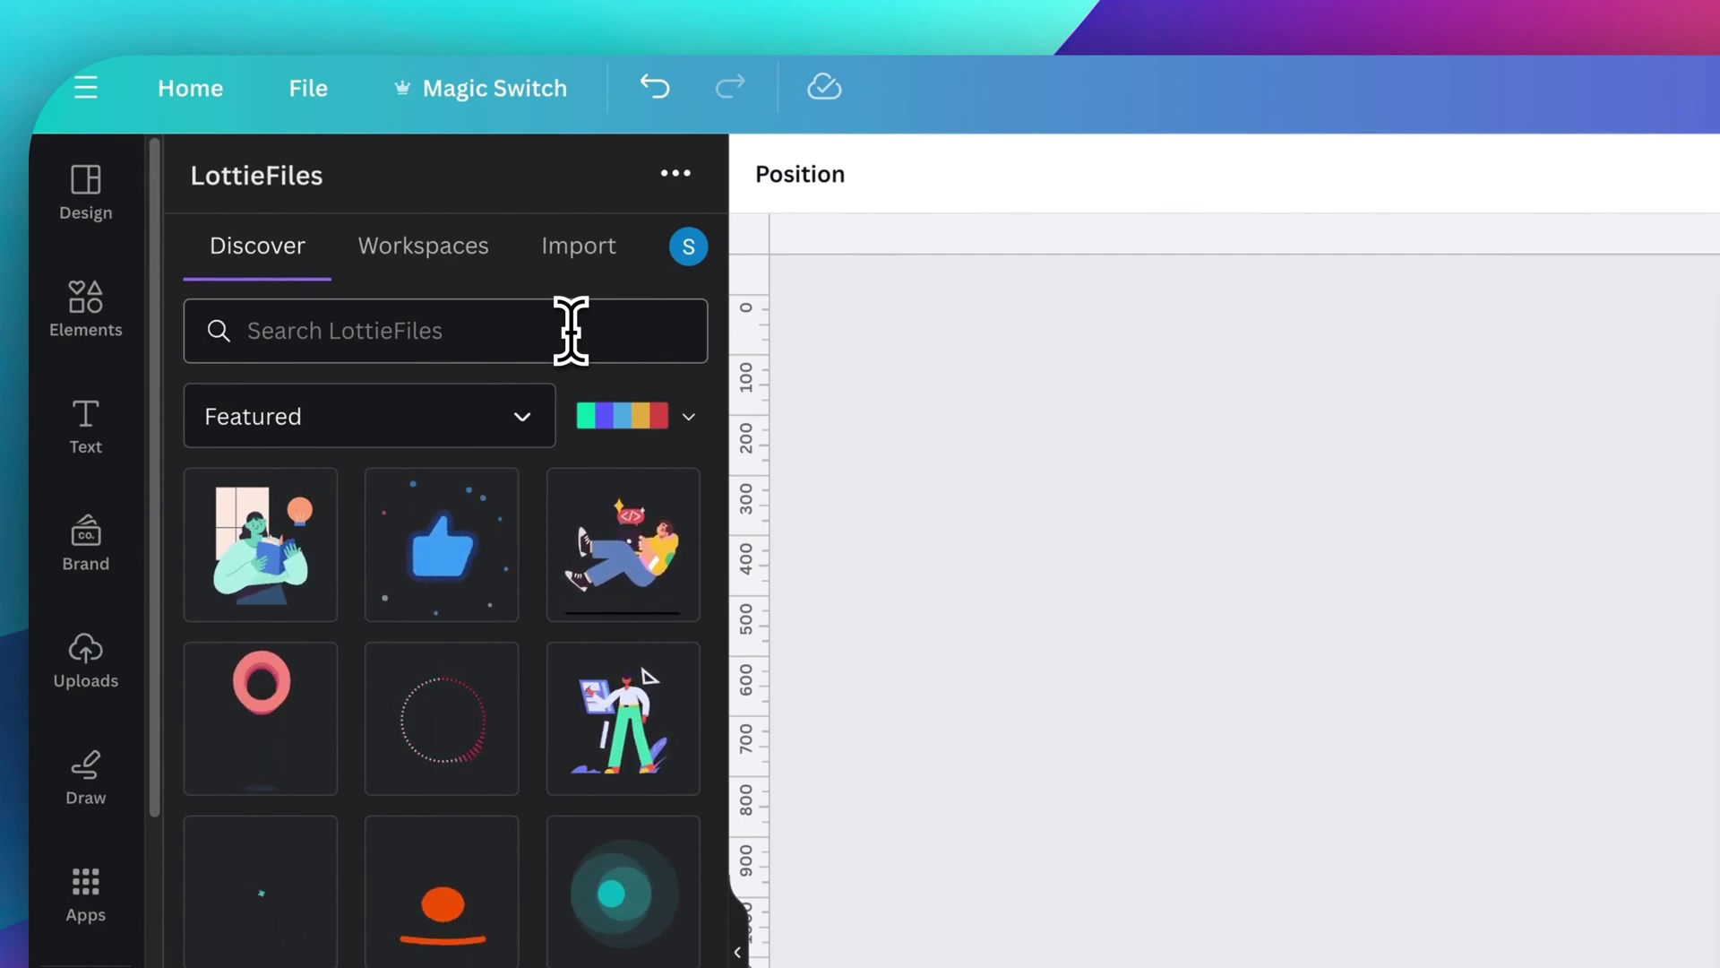
- Search LottieFiles for 'heart', browse the result pages, and open Stream of Hearts
click(570, 331)
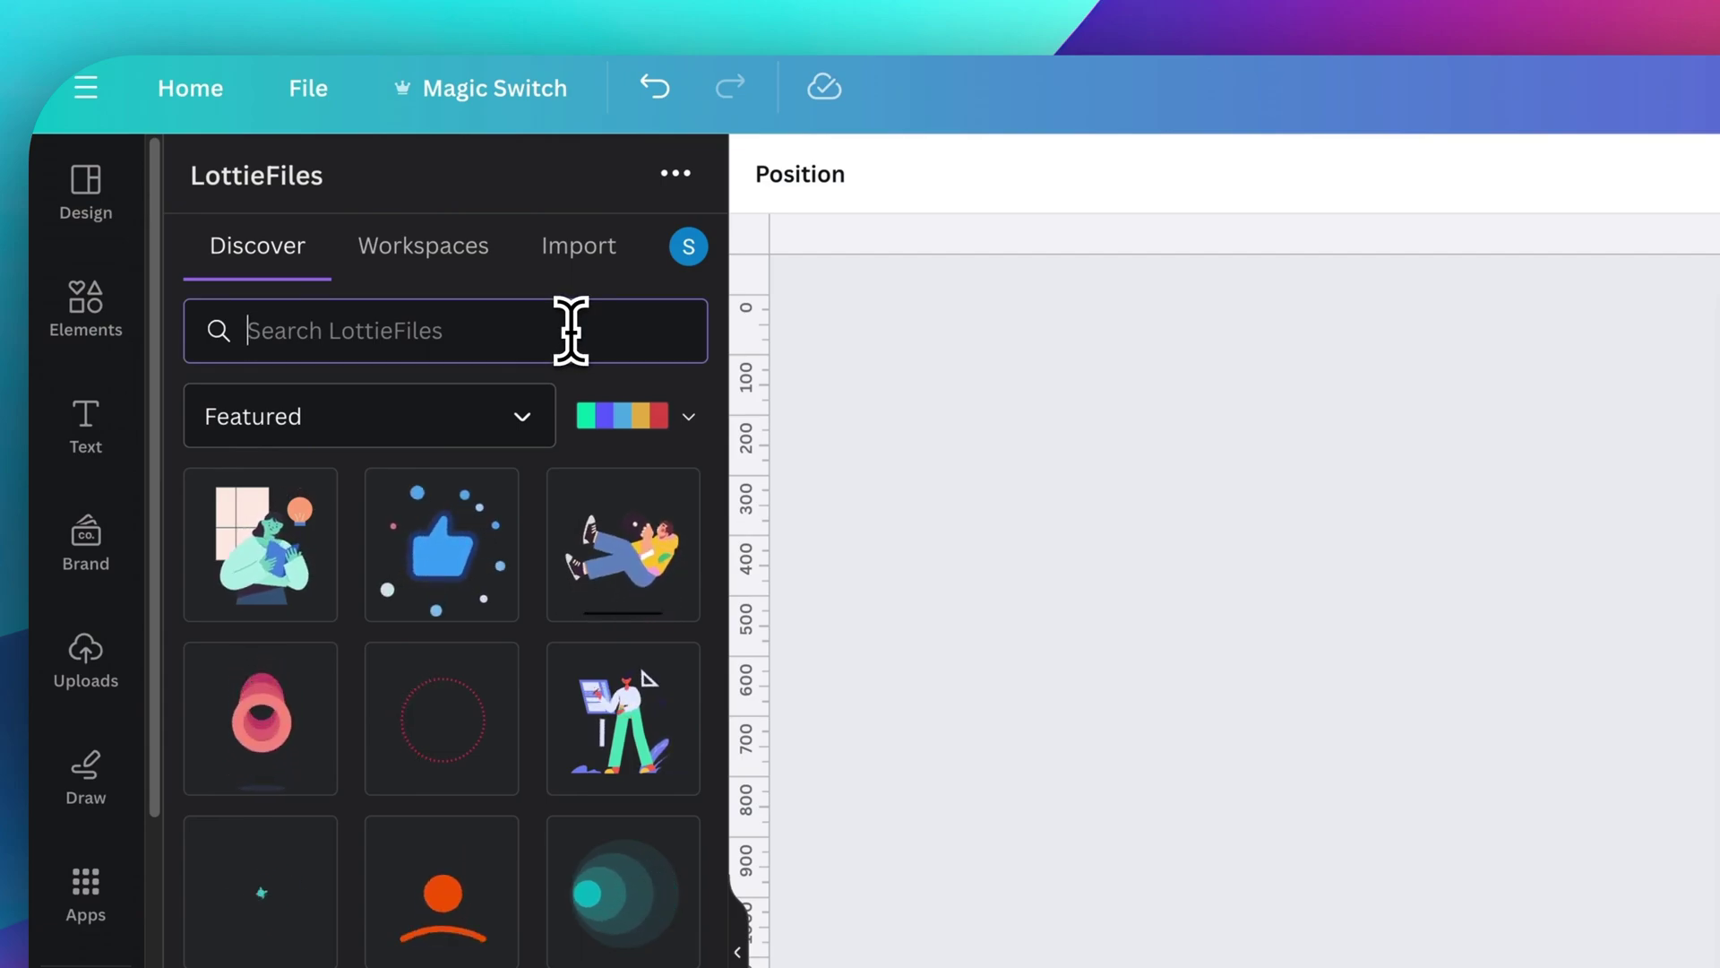
text(heart)
key(Return)
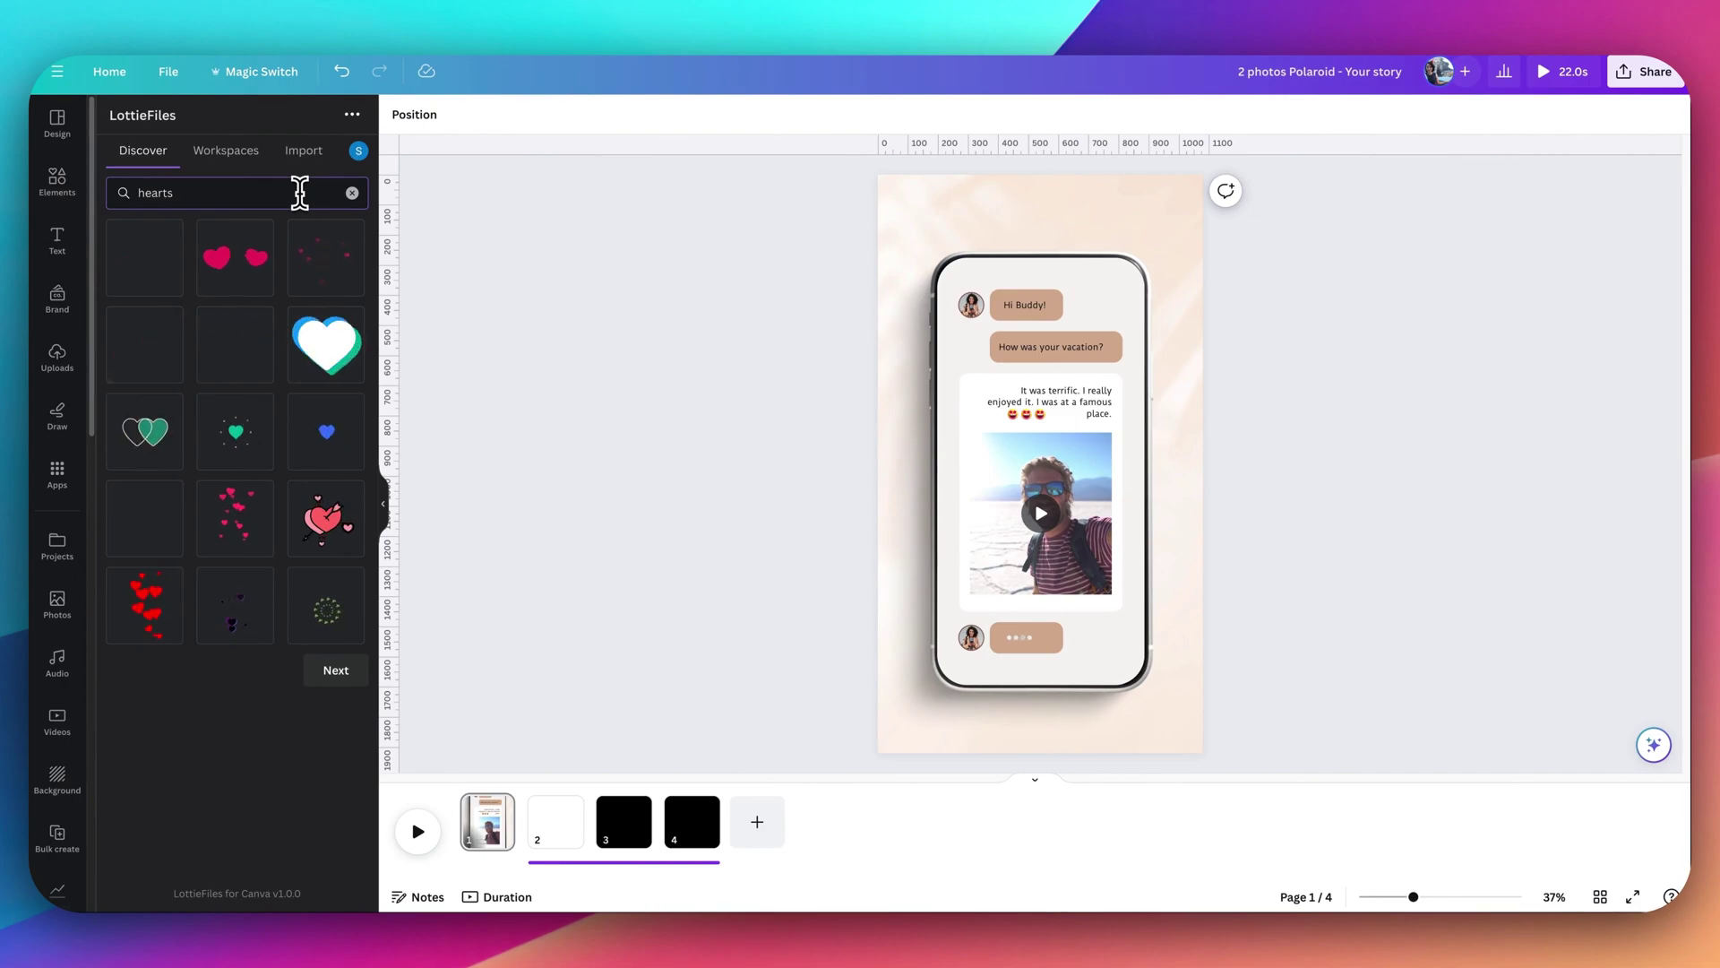
click(331, 674)
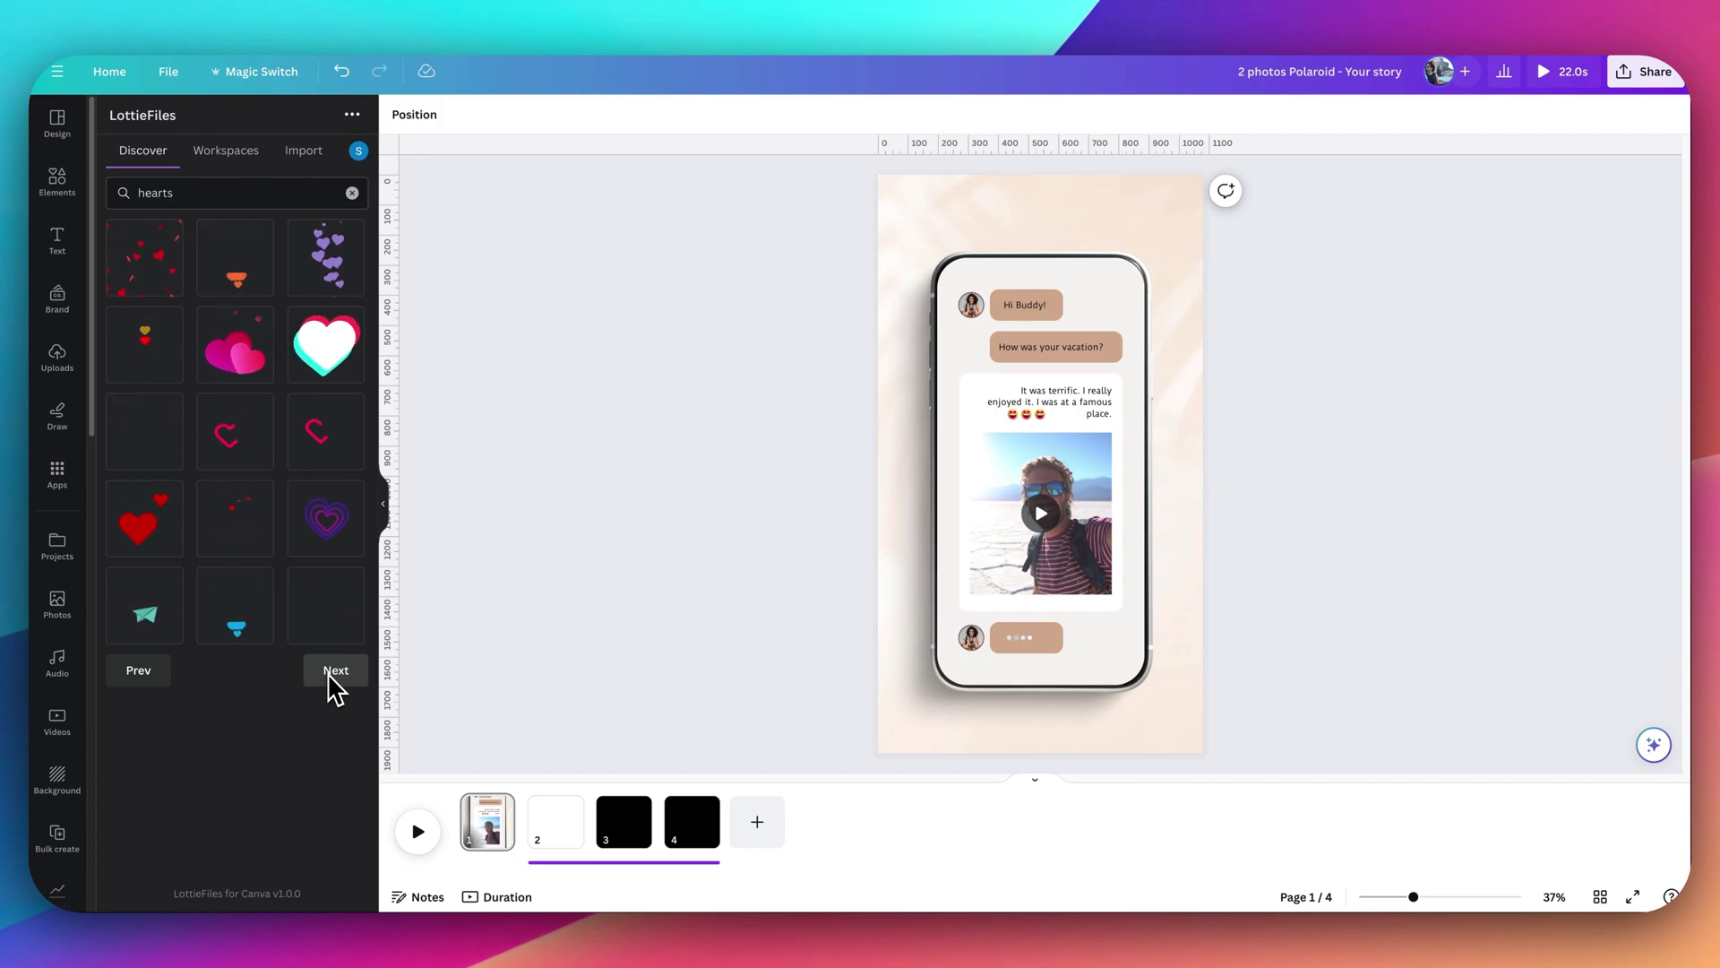
click(136, 681)
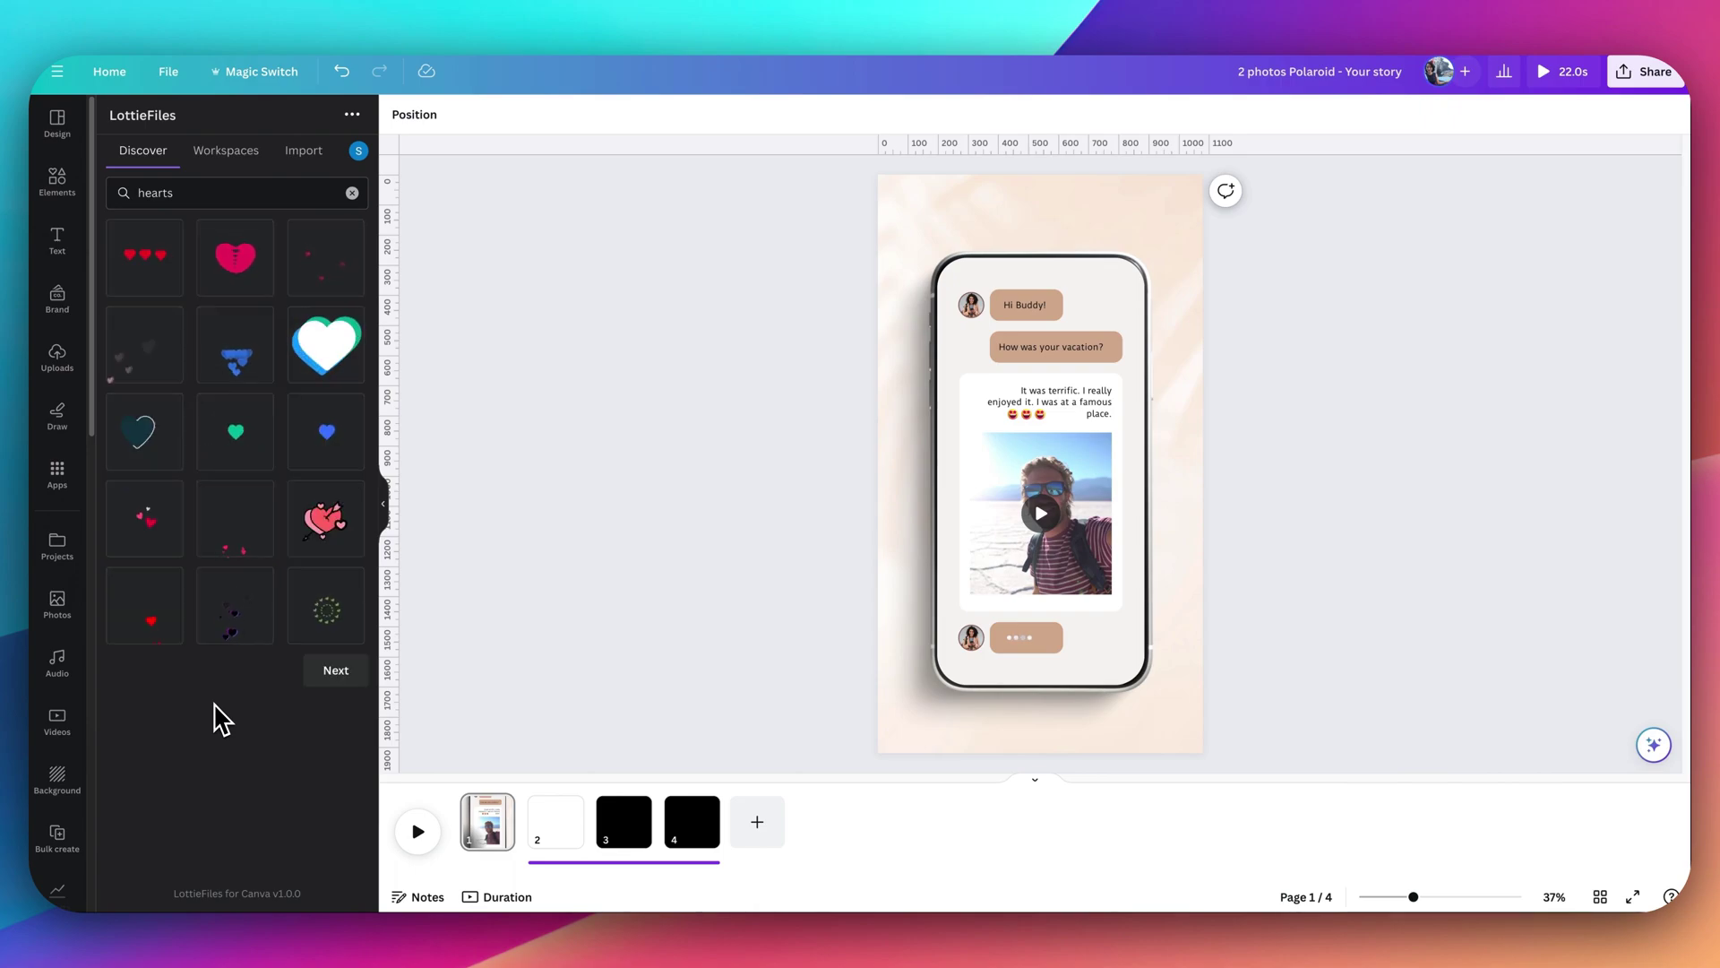
click(160, 630)
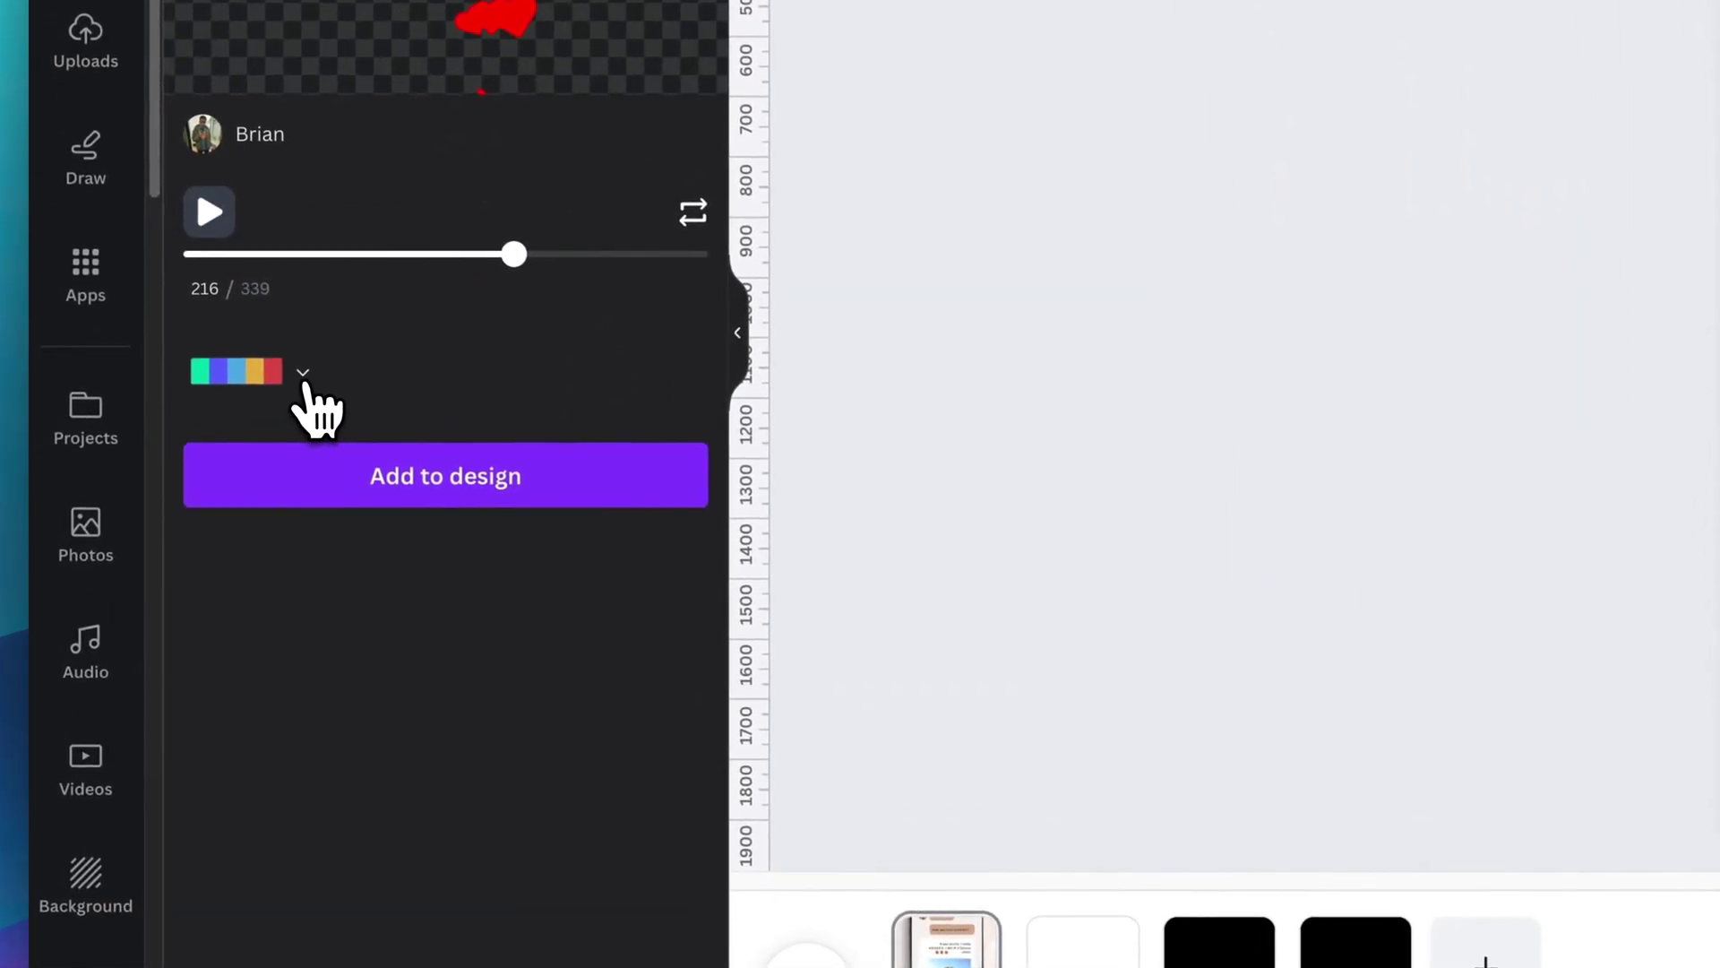
- Preview the hearts in orange-pink-purple, red and cyan-blue palettes, then stop playback
click(305, 377)
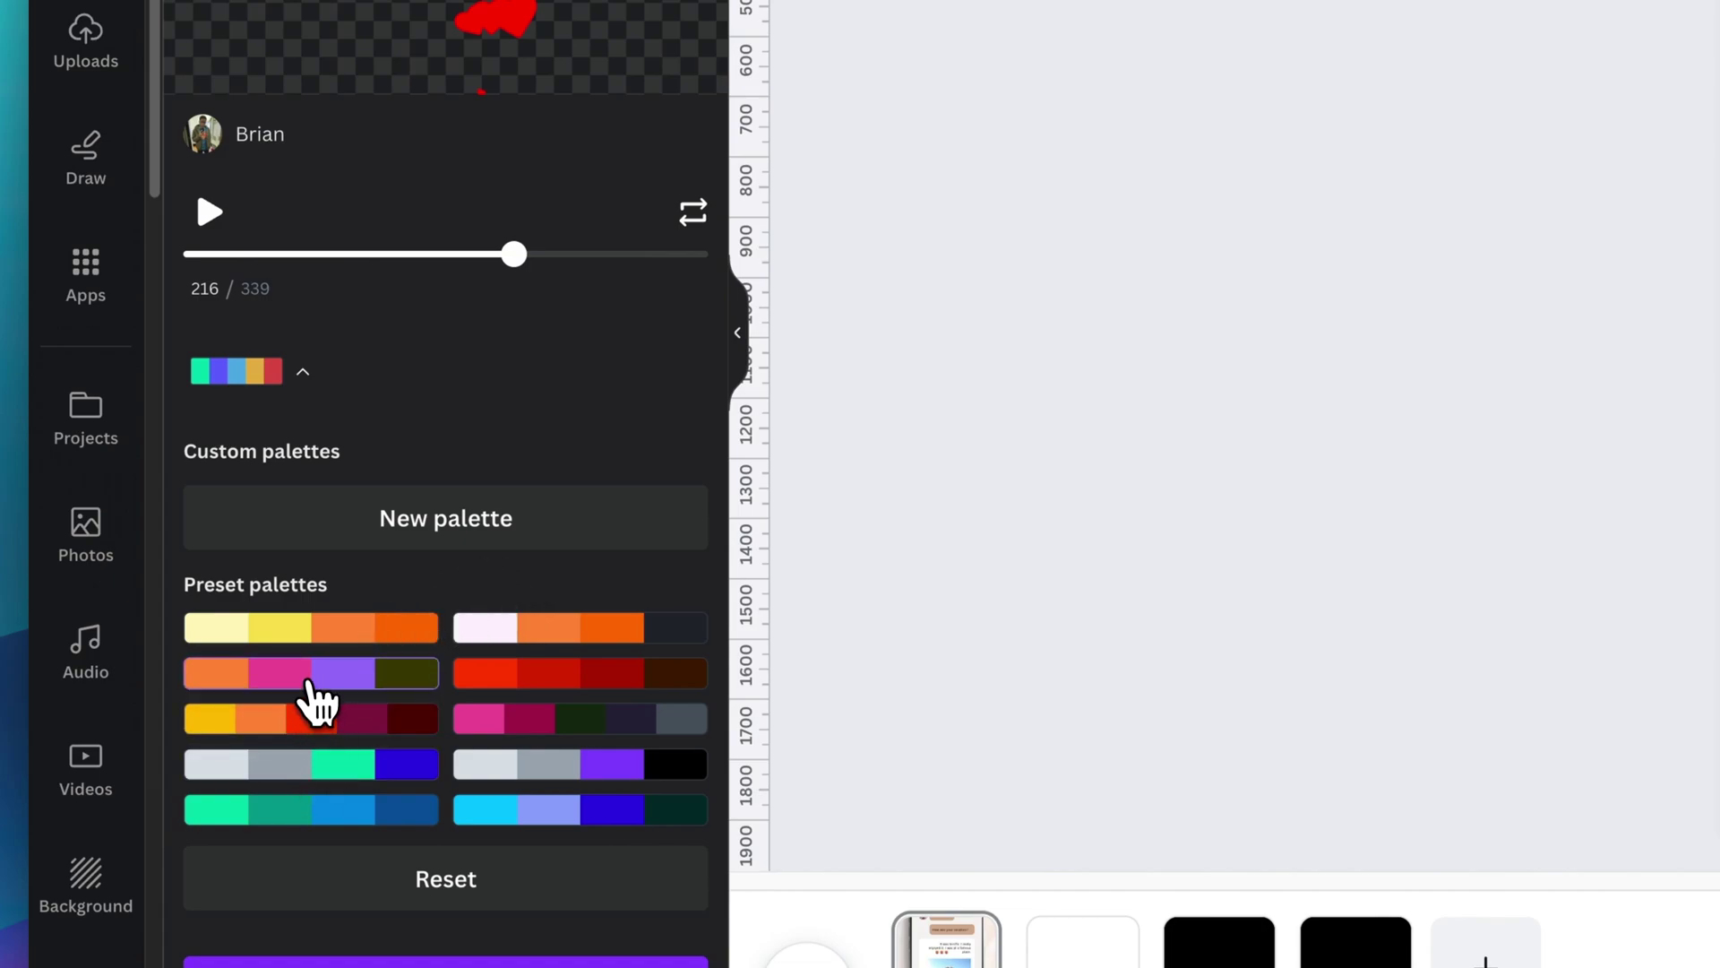
click(309, 676)
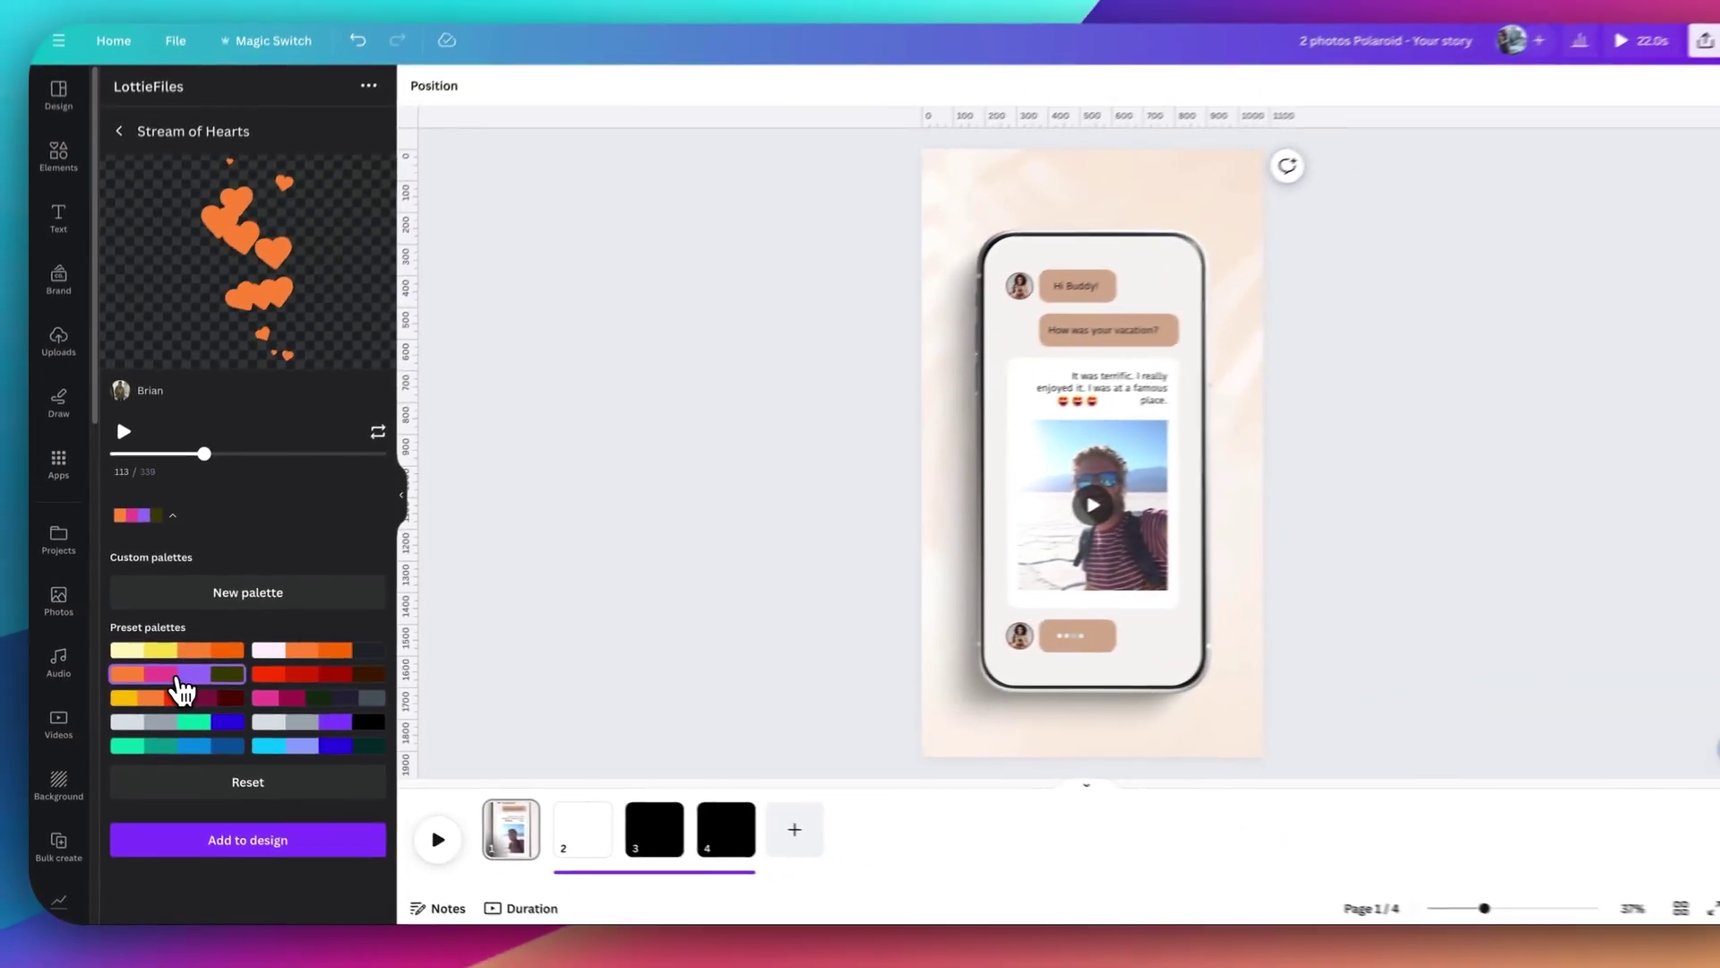
click(274, 675)
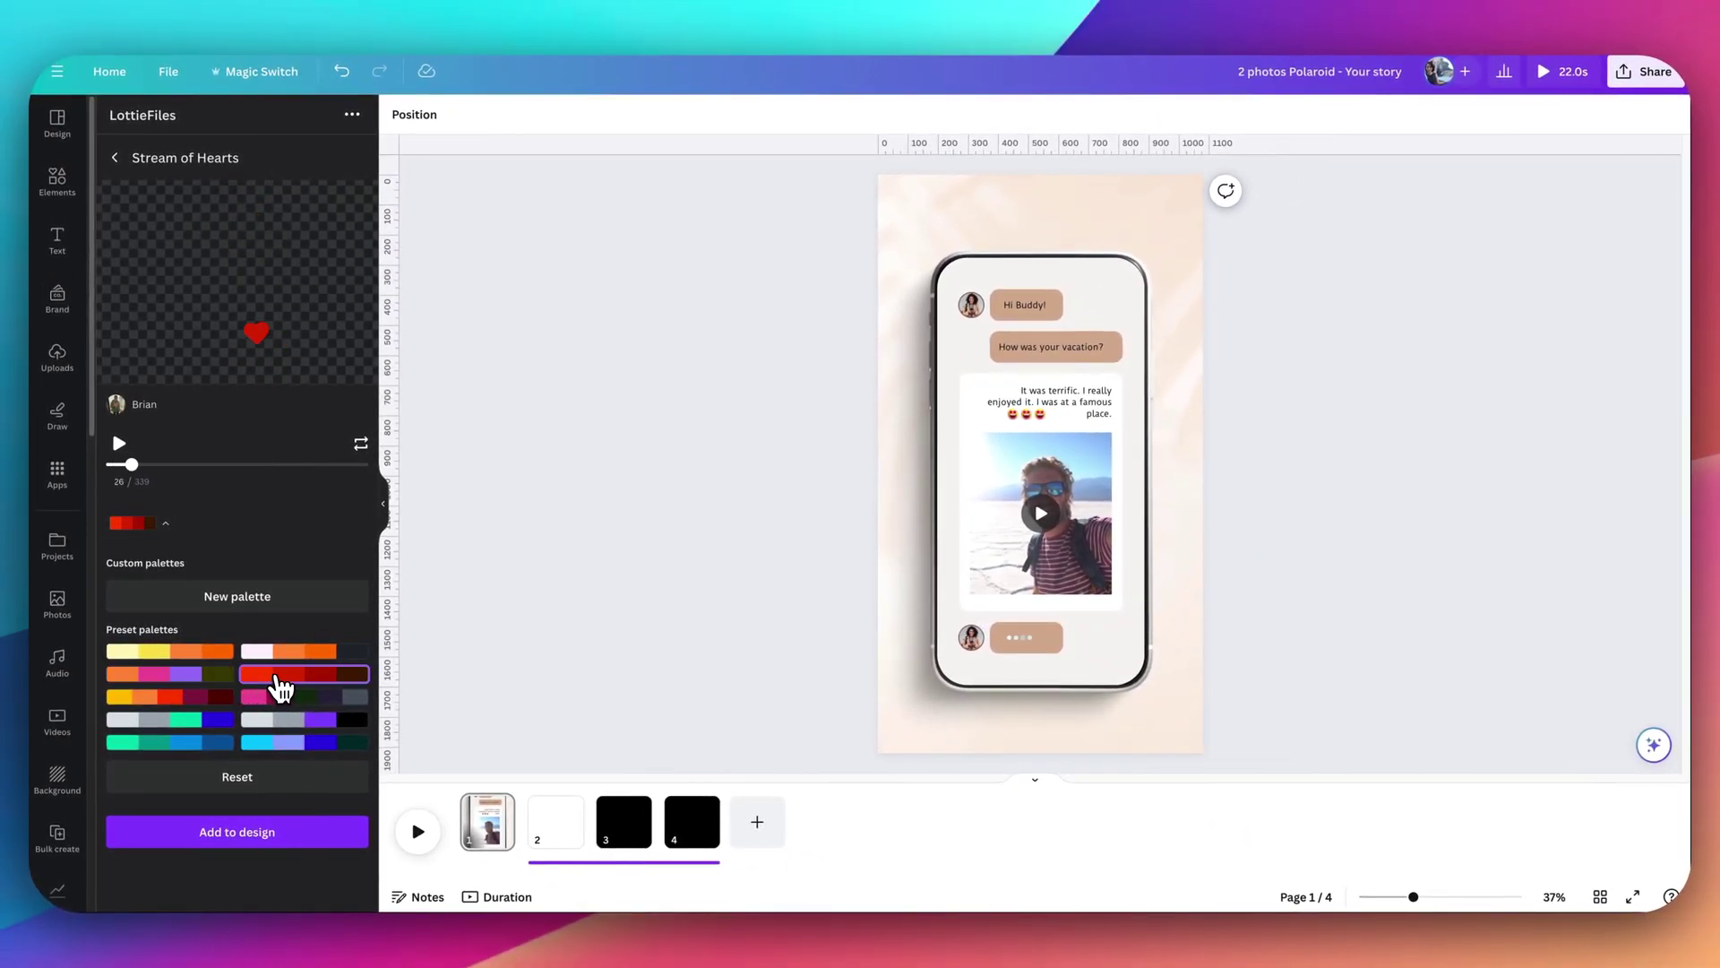
click(287, 757)
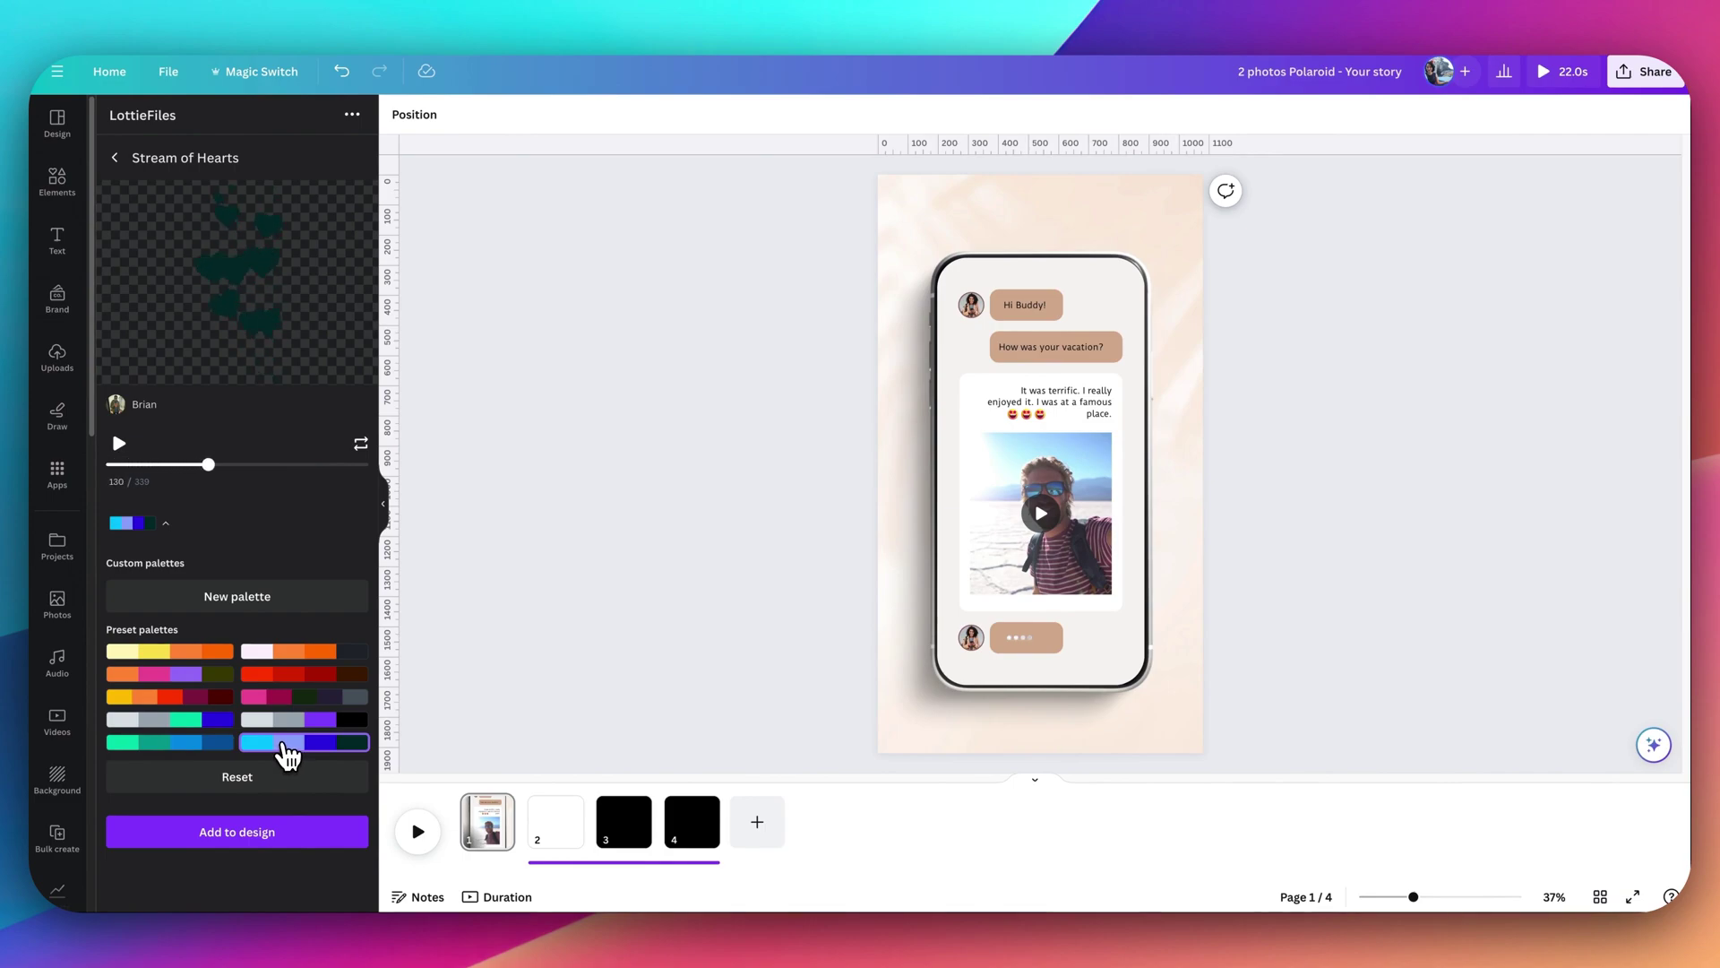
click(120, 455)
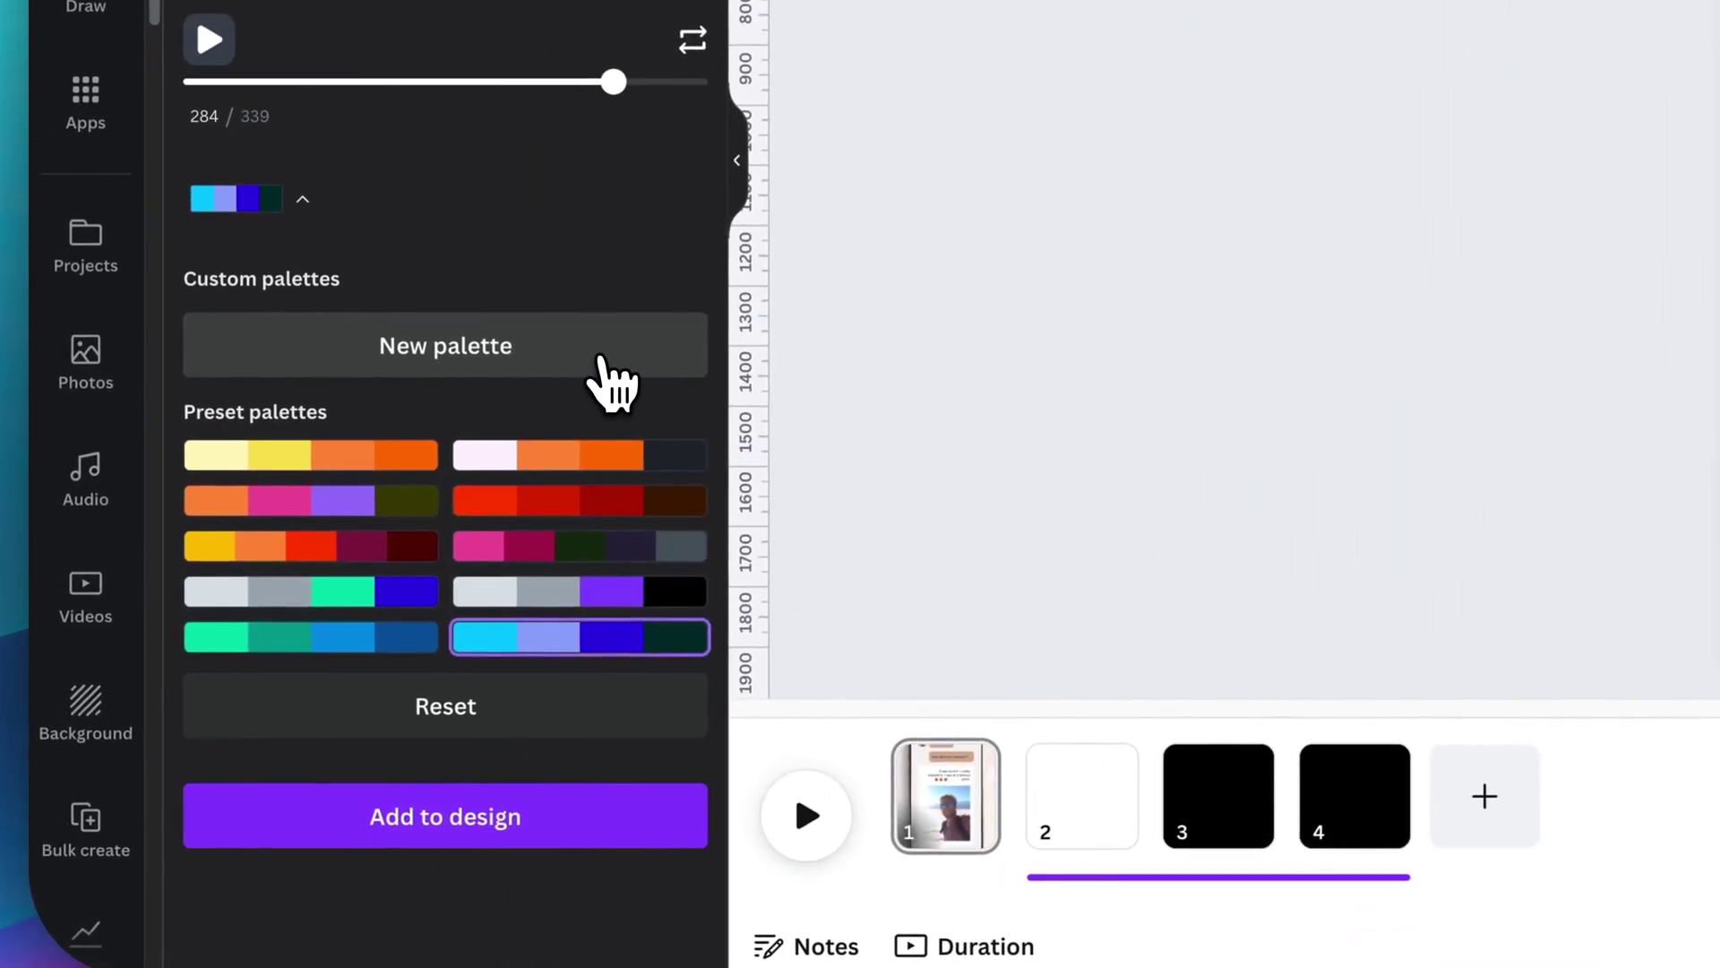
- Create a custom palette with blue, apply the pink-and-dark preset, and add hearts to page 1
click(316, 604)
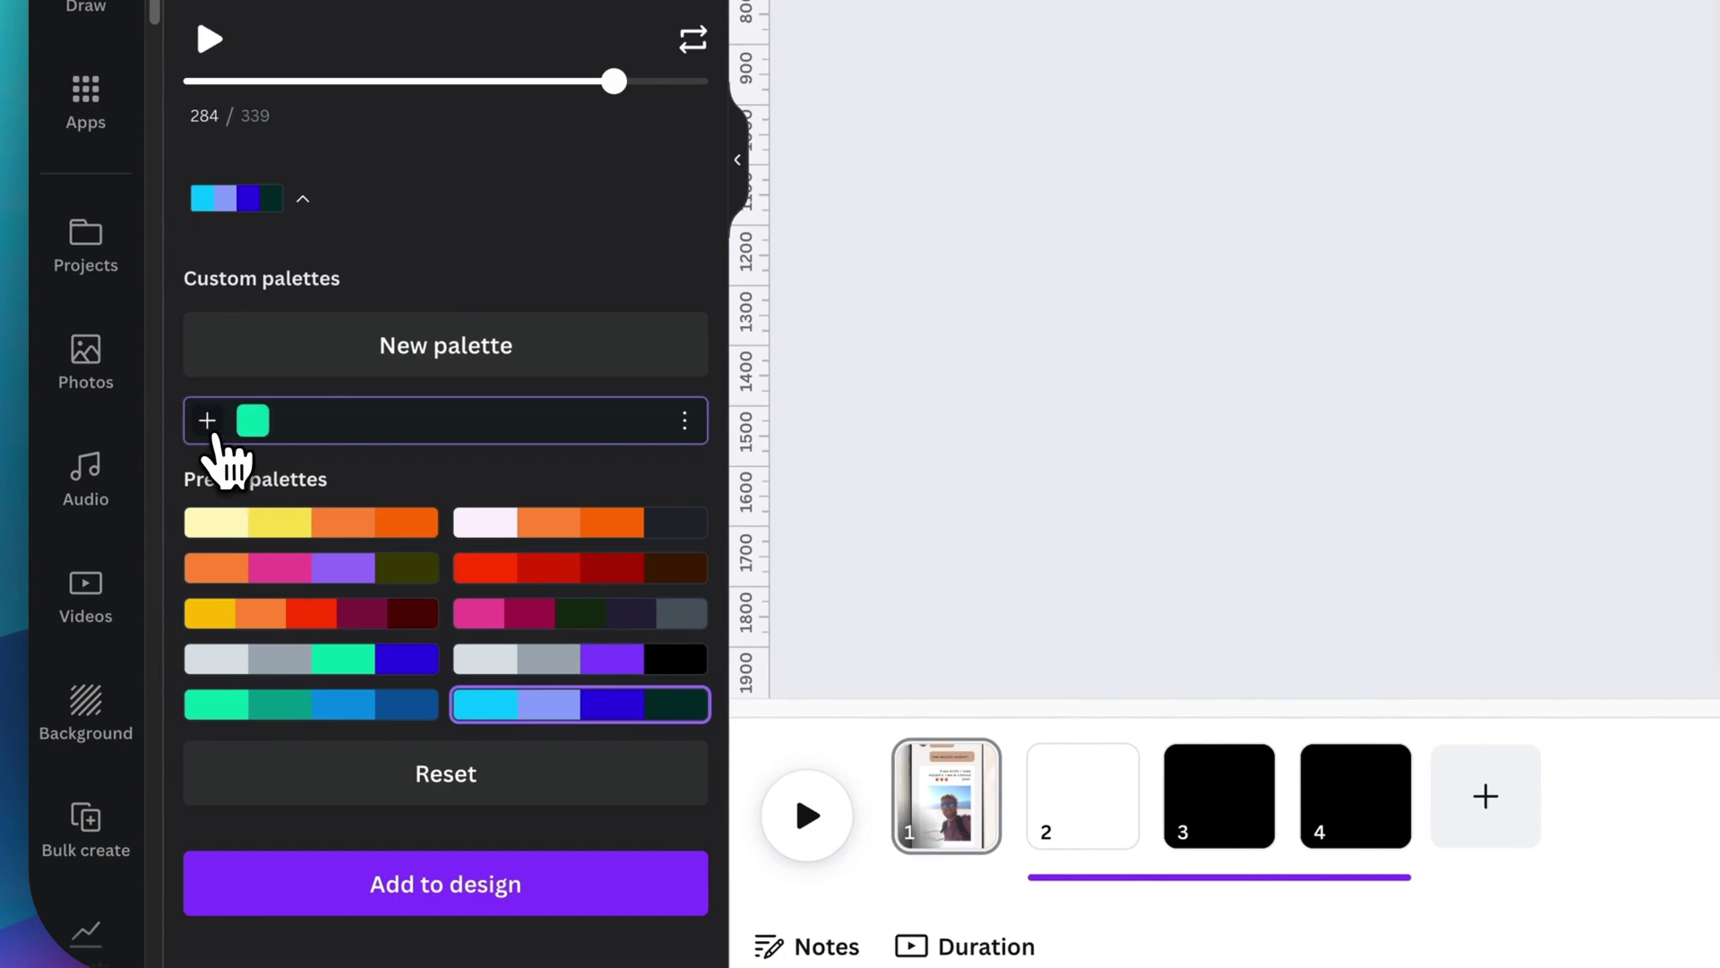
click(209, 421)
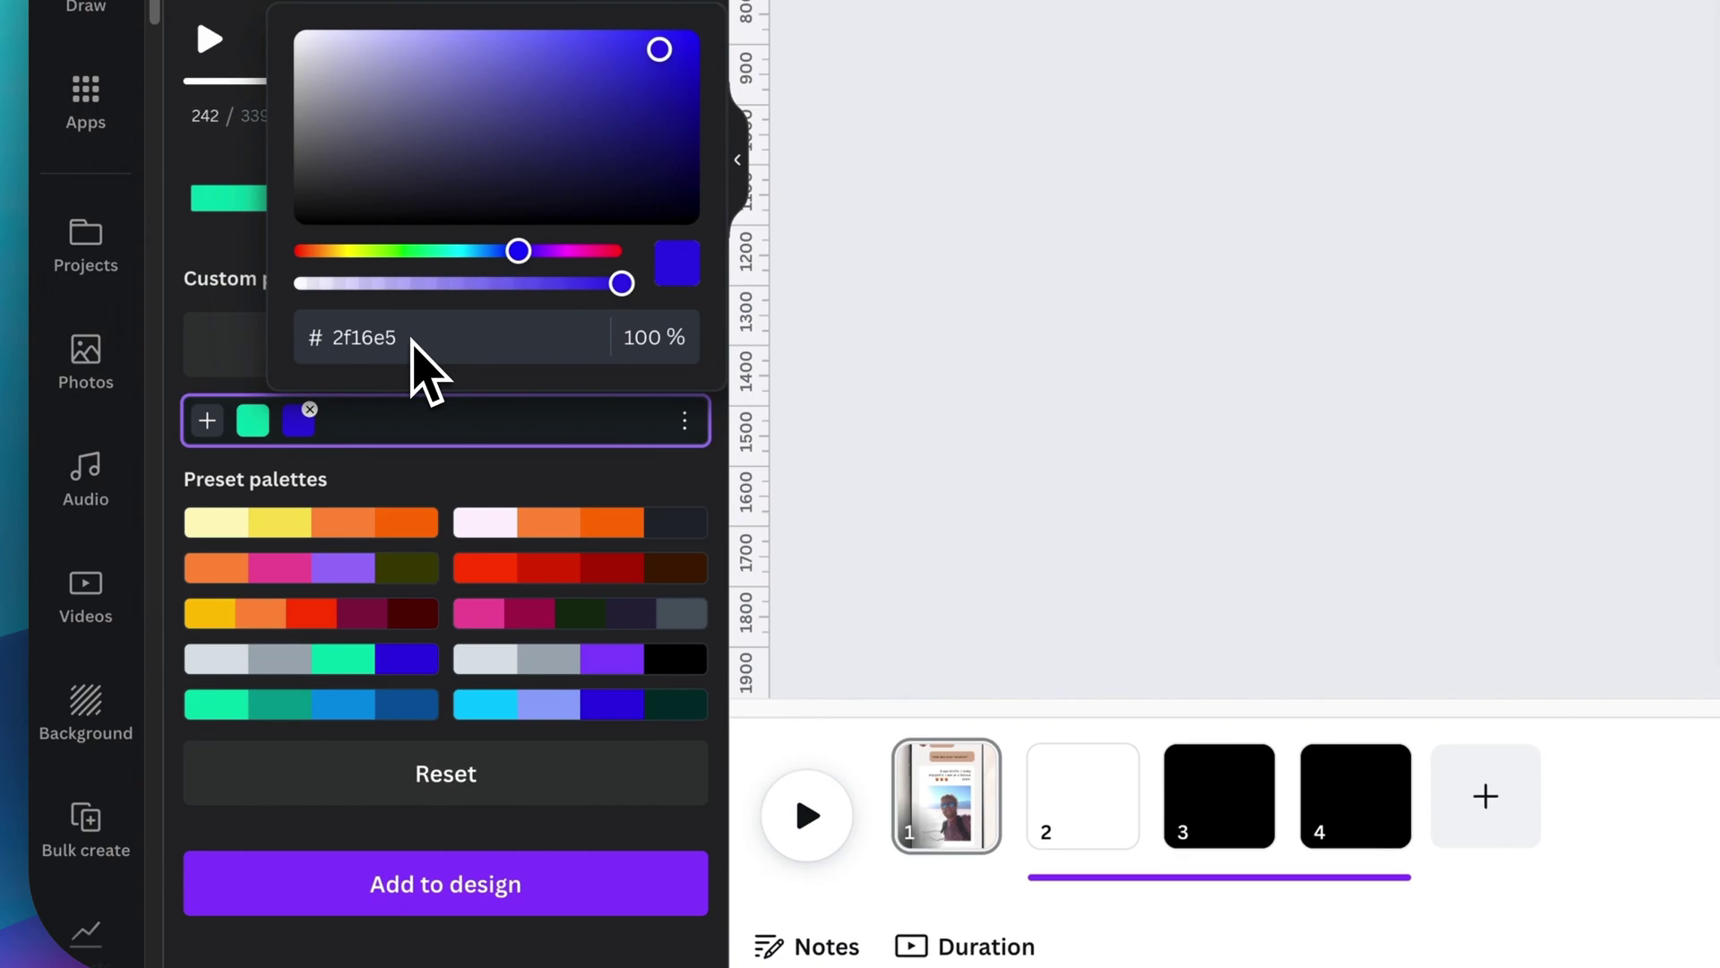
click(499, 615)
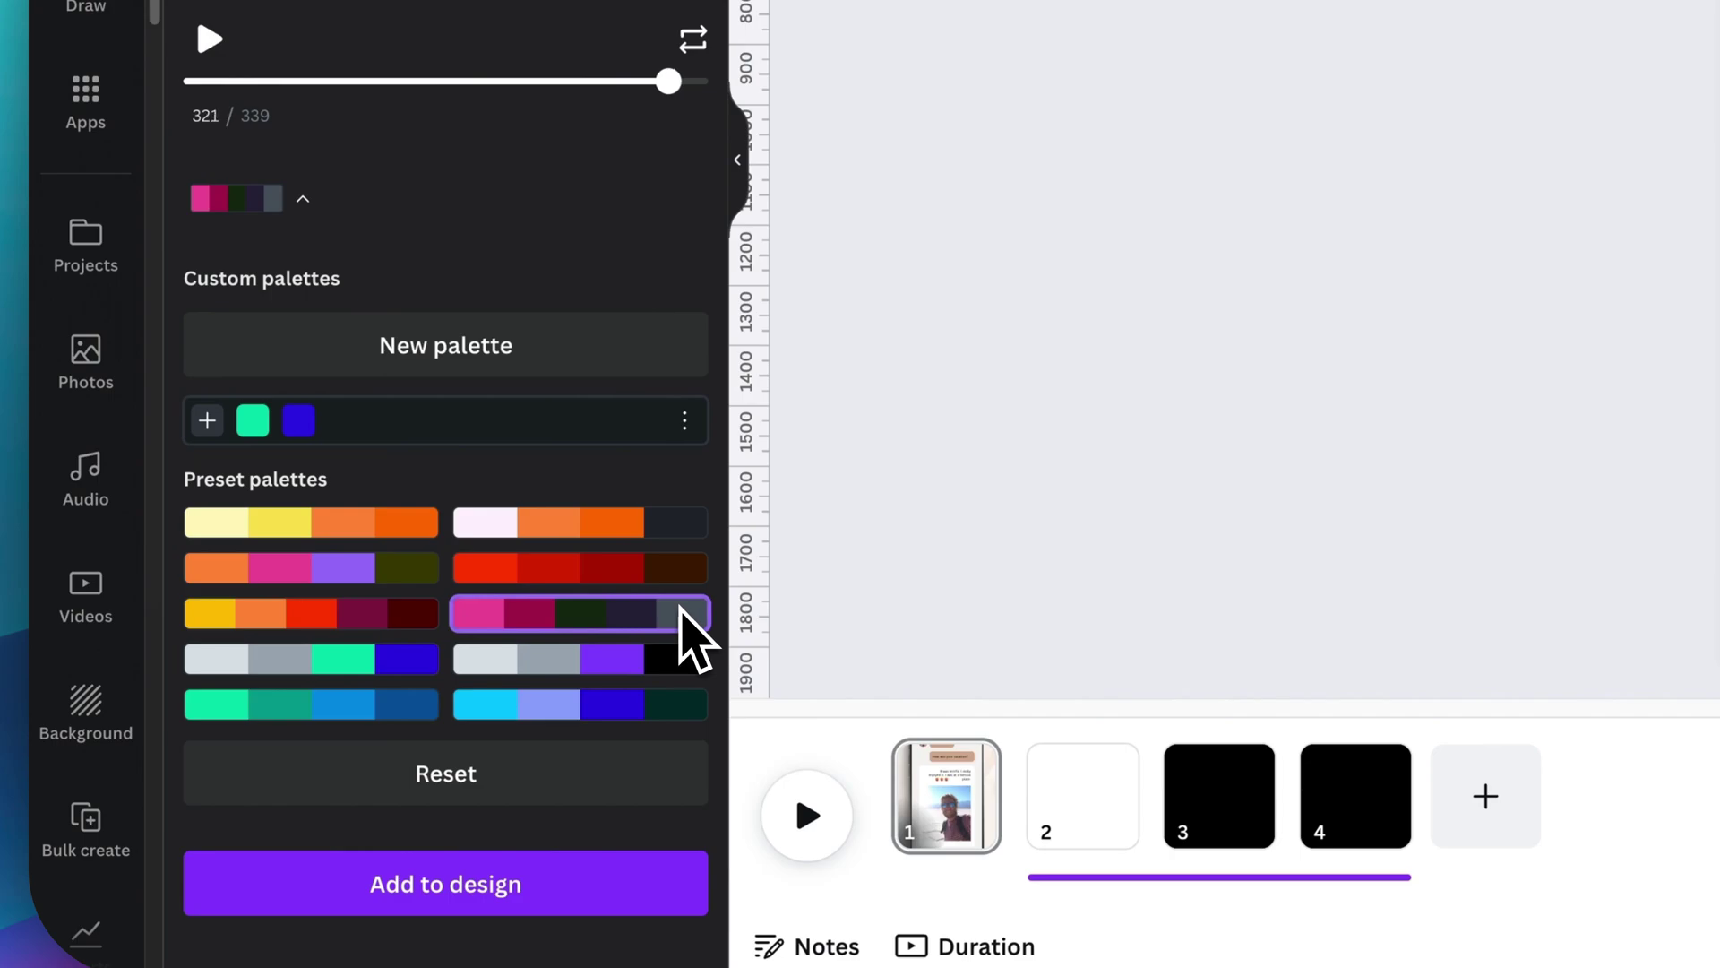
click(427, 887)
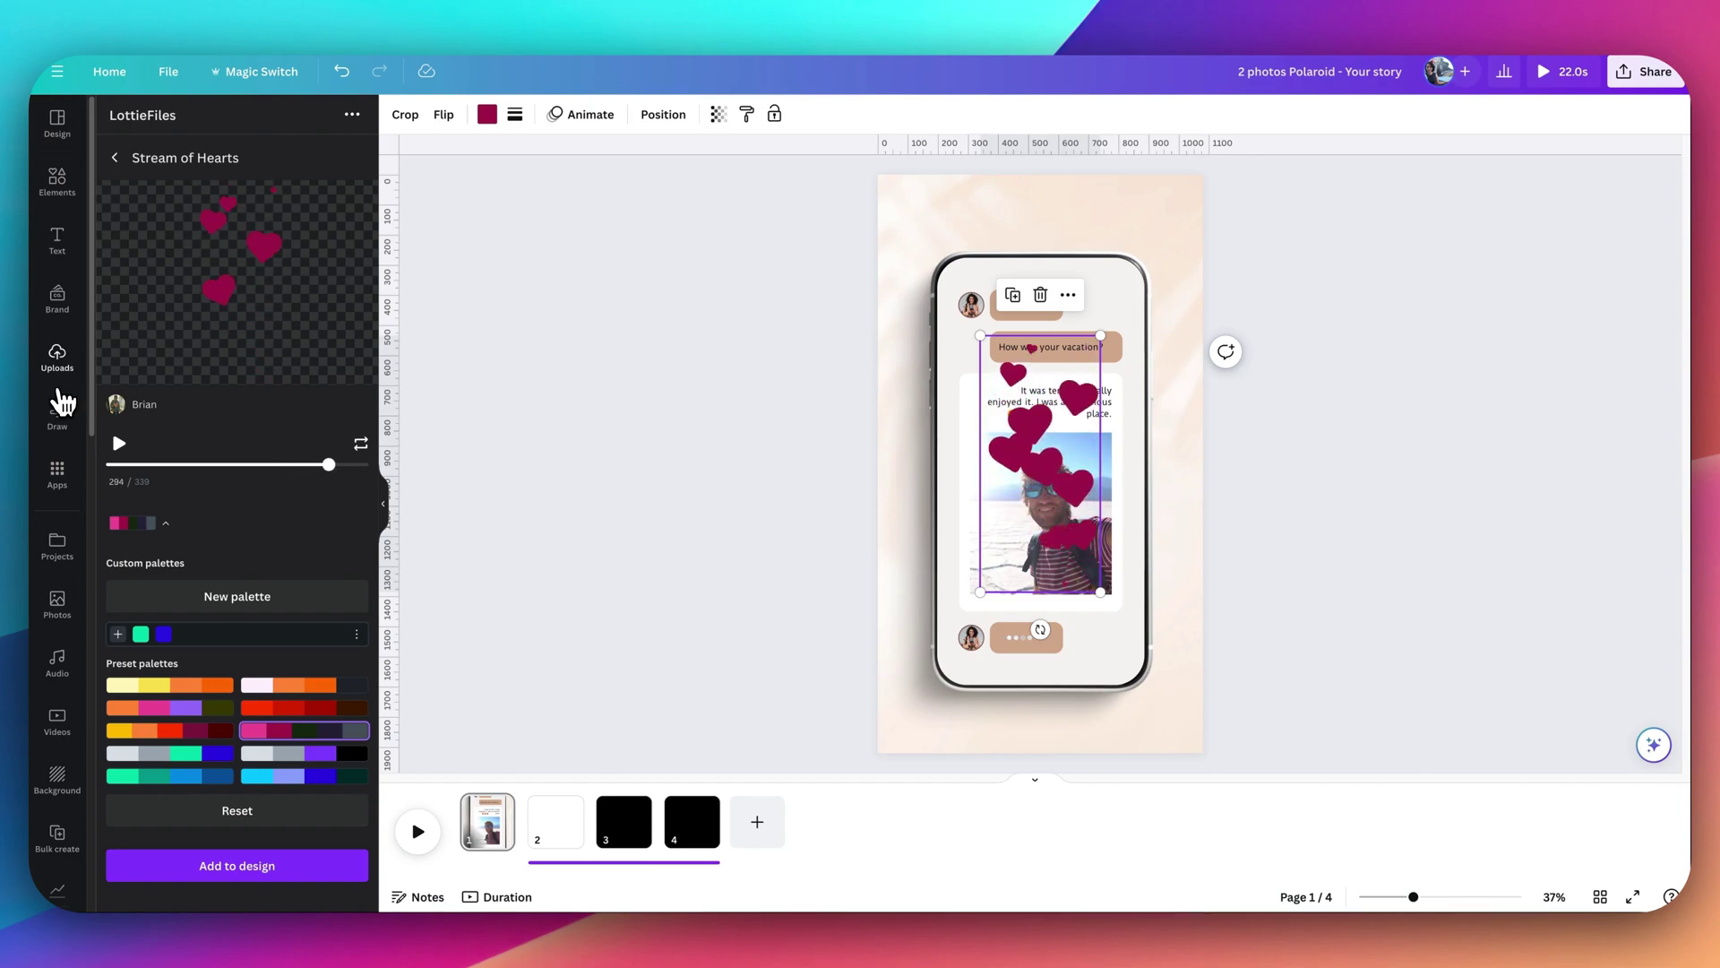
- Shrink the hearts animation over the phone's lower left, then move to blank page 2
drag(1101, 592, 1171, 679)
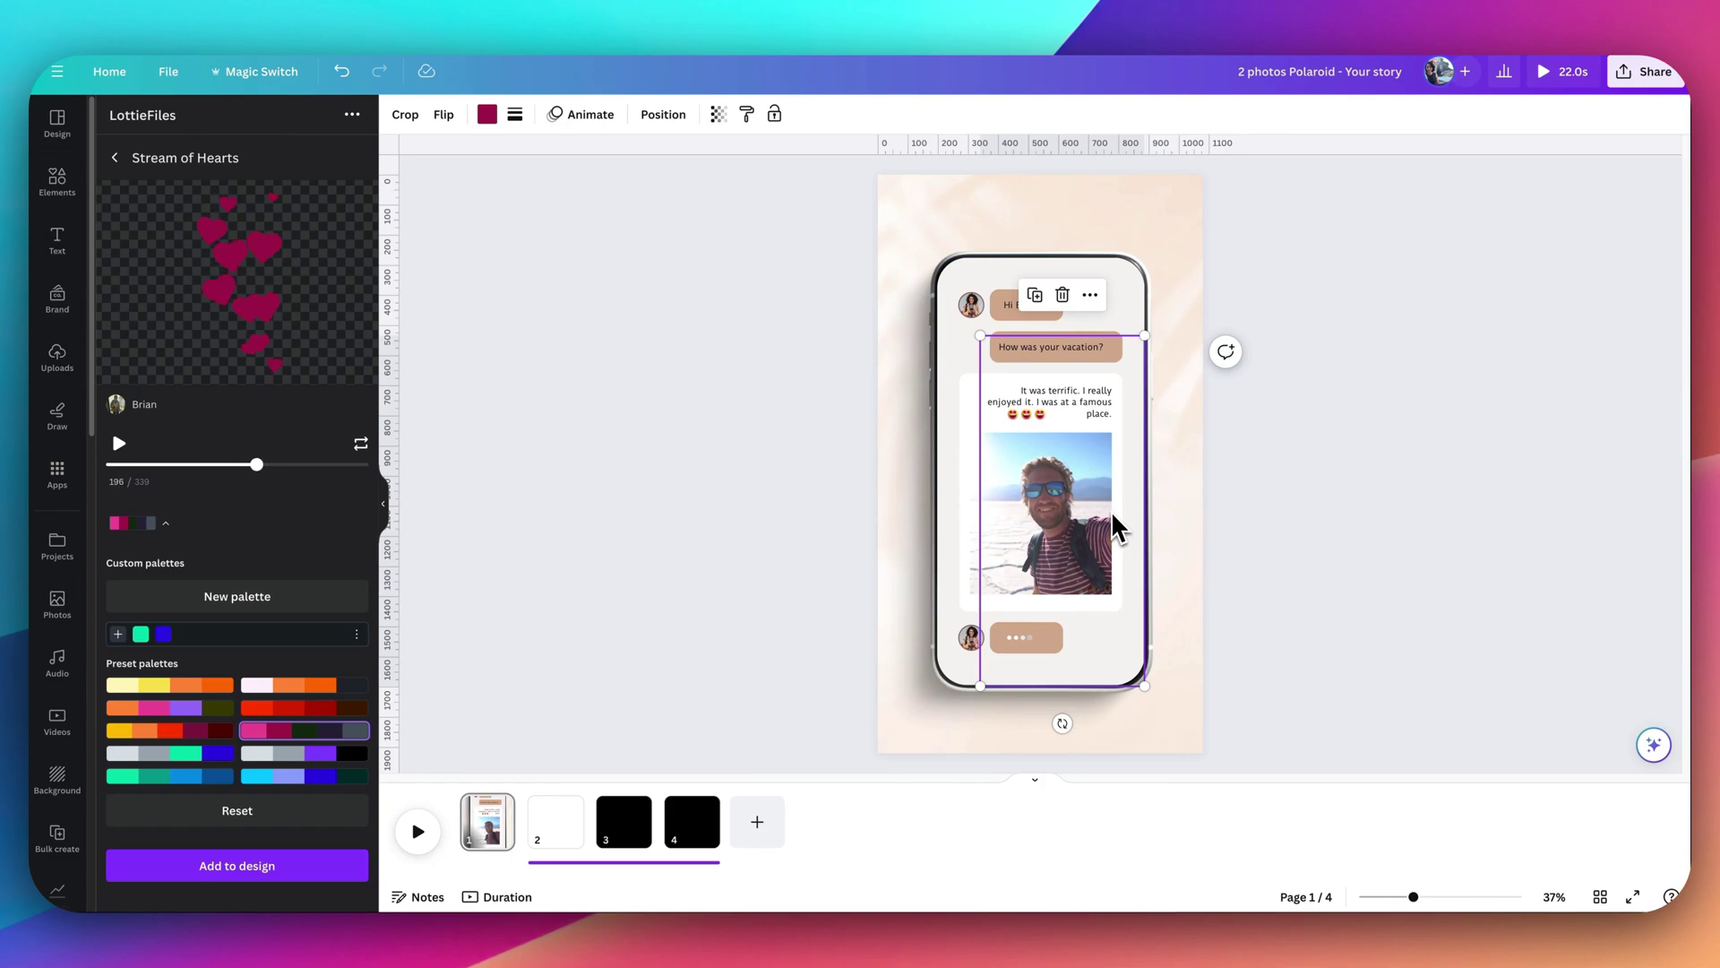
drag(1116, 596, 1018, 616)
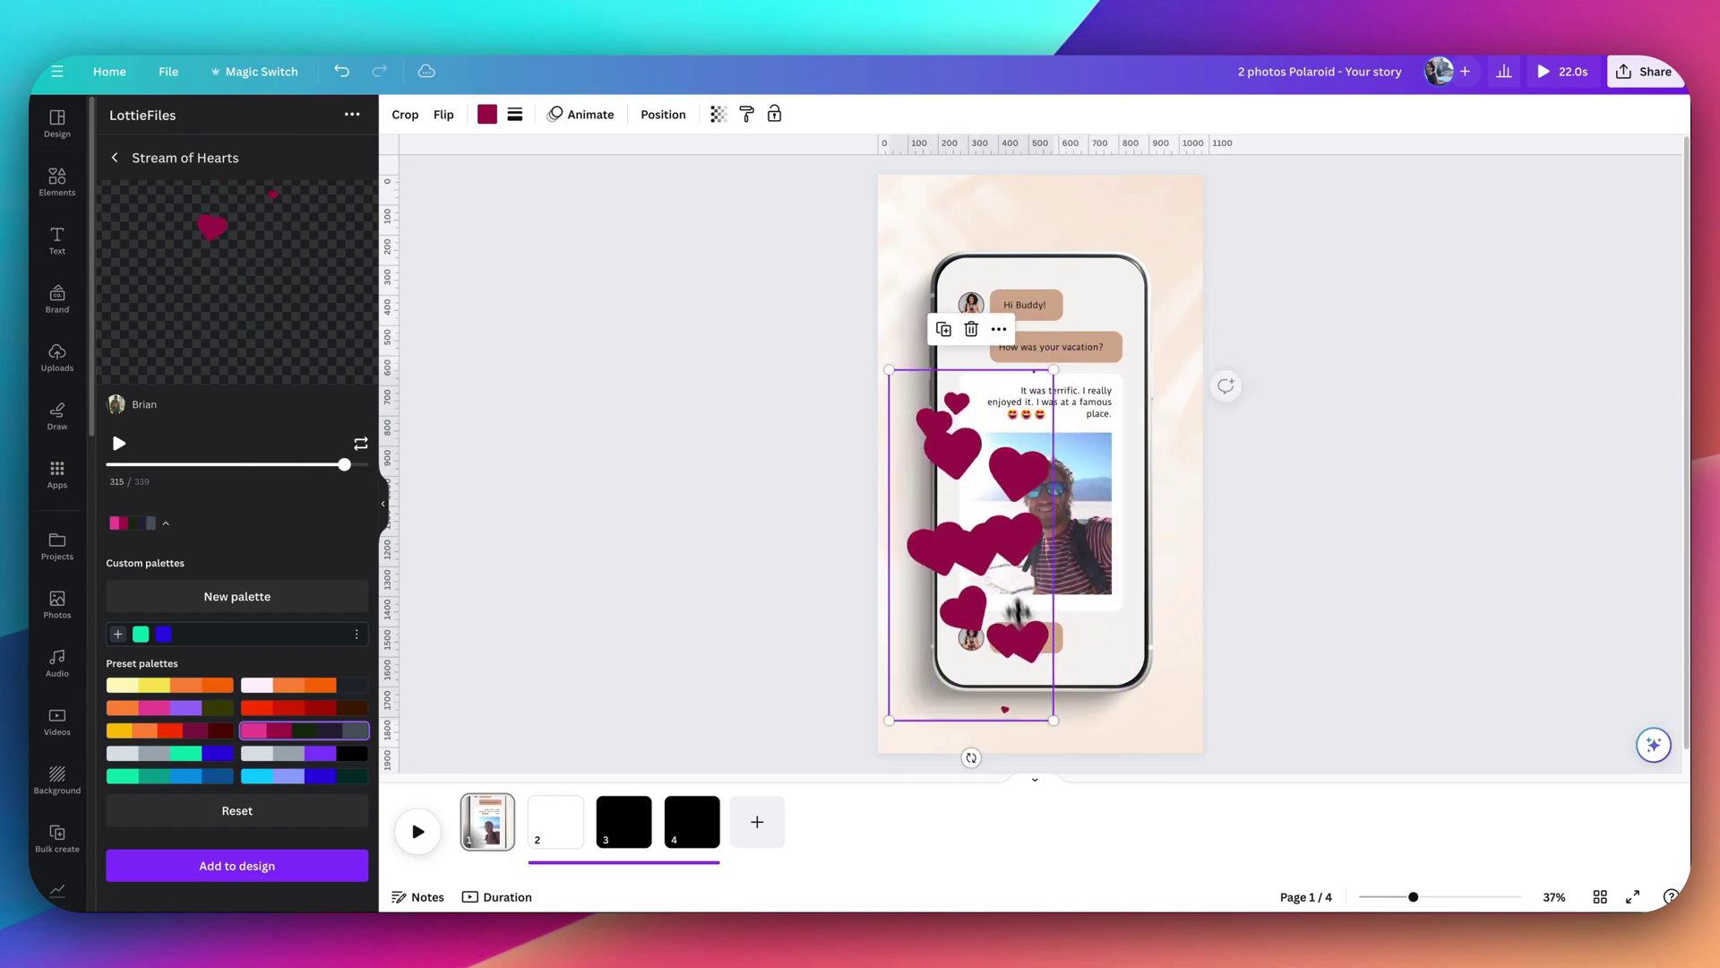
drag(889, 370, 939, 476)
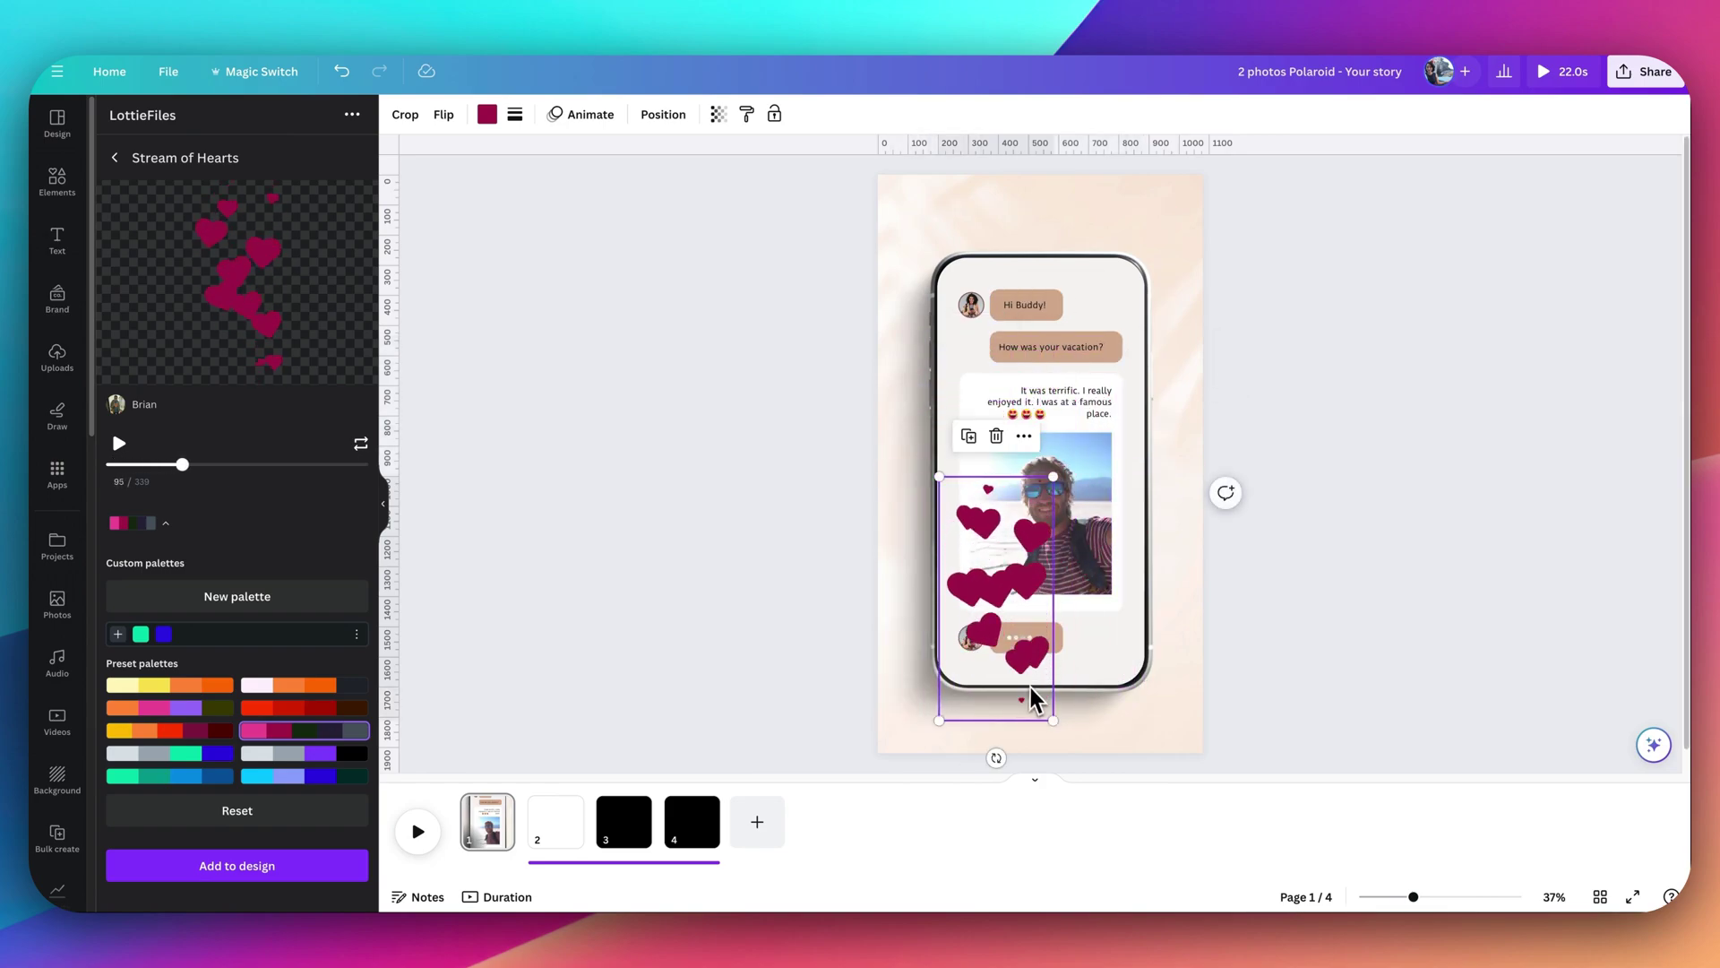
drag(1030, 688, 993, 639)
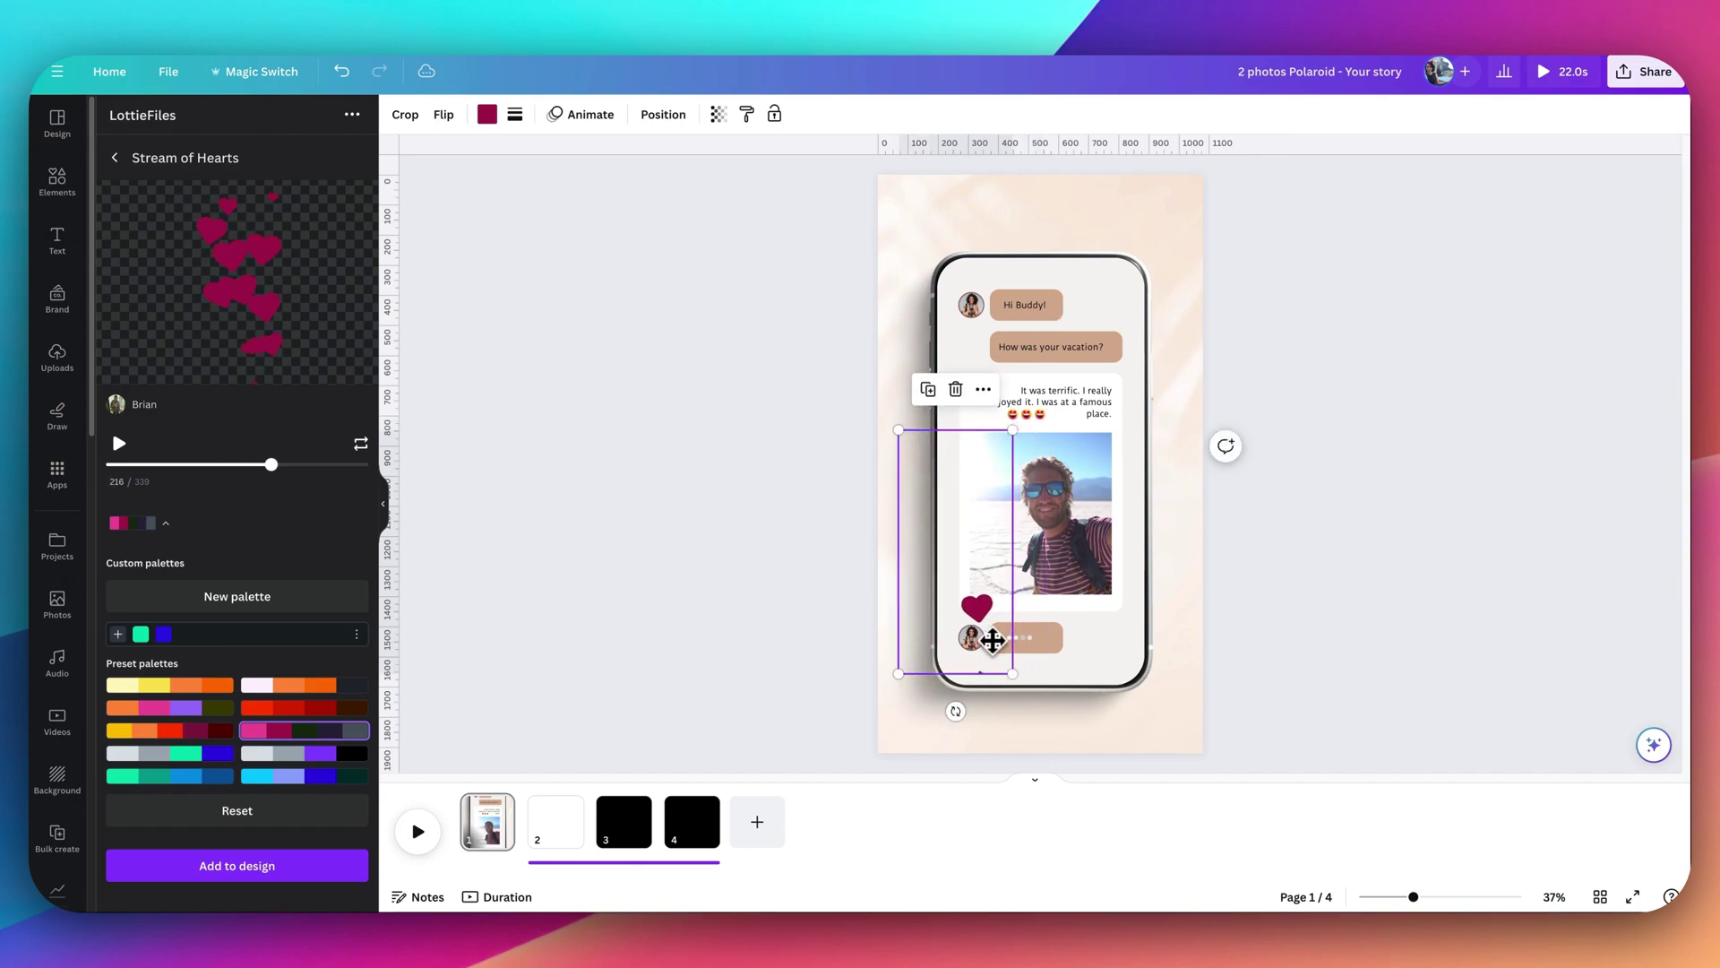
click(556, 829)
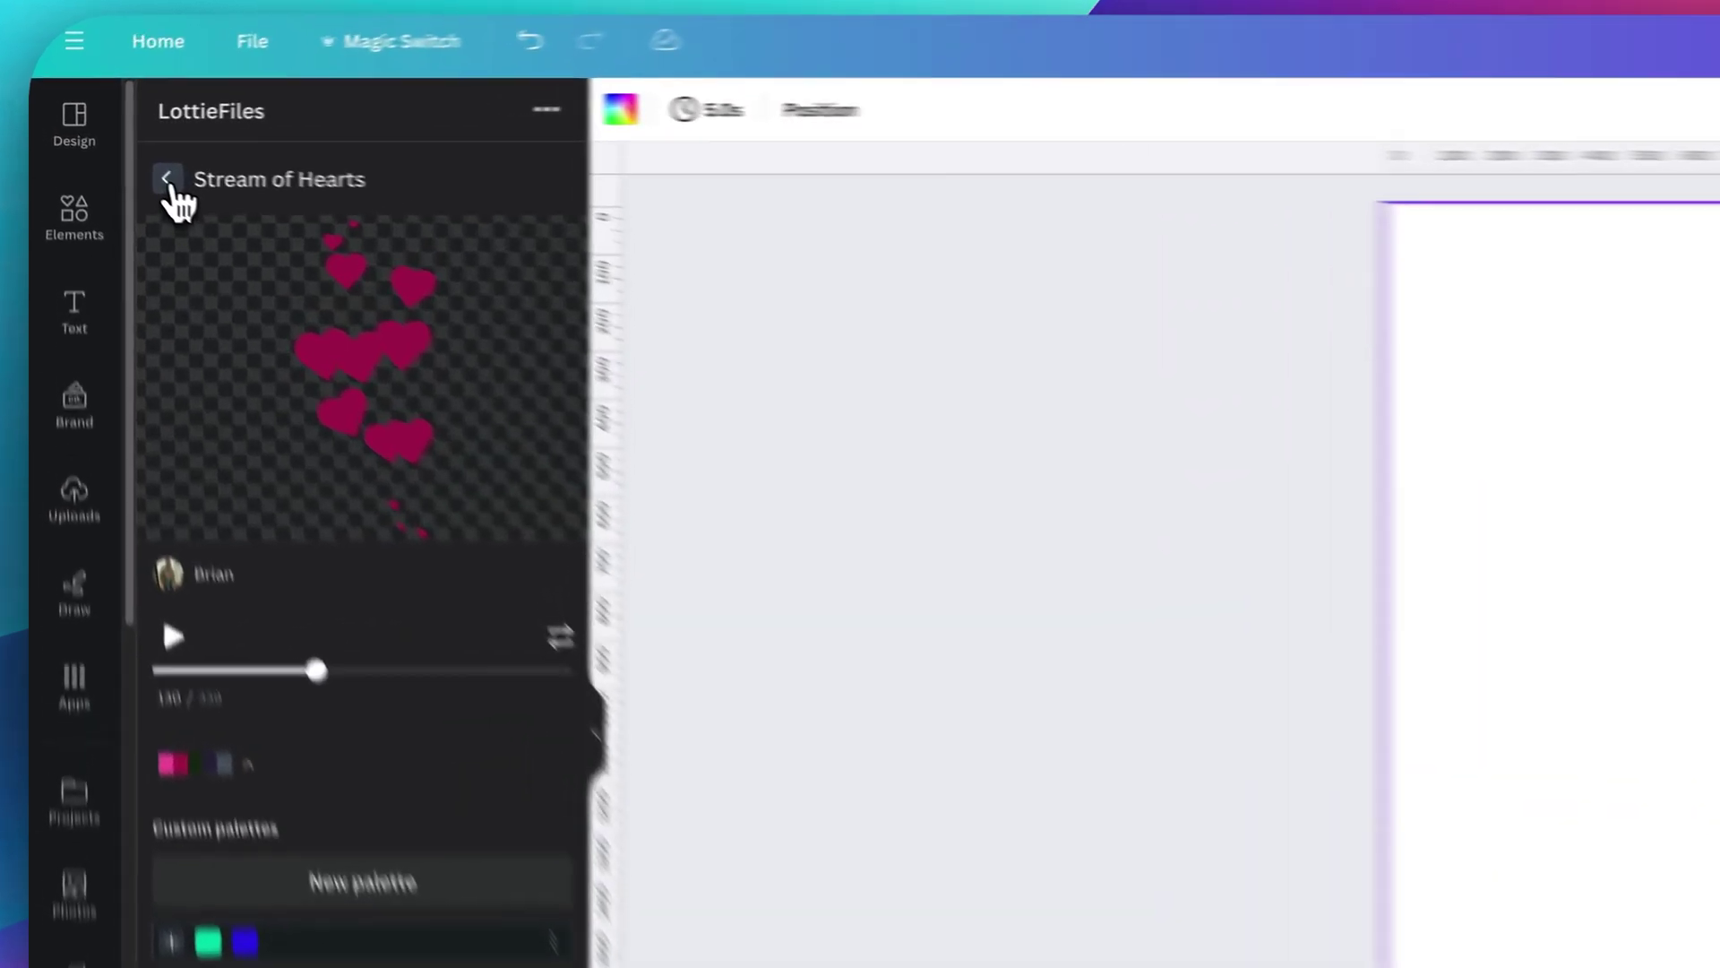
- Add the Hearts and Arrow animation from the heart results to page 2
click(117, 161)
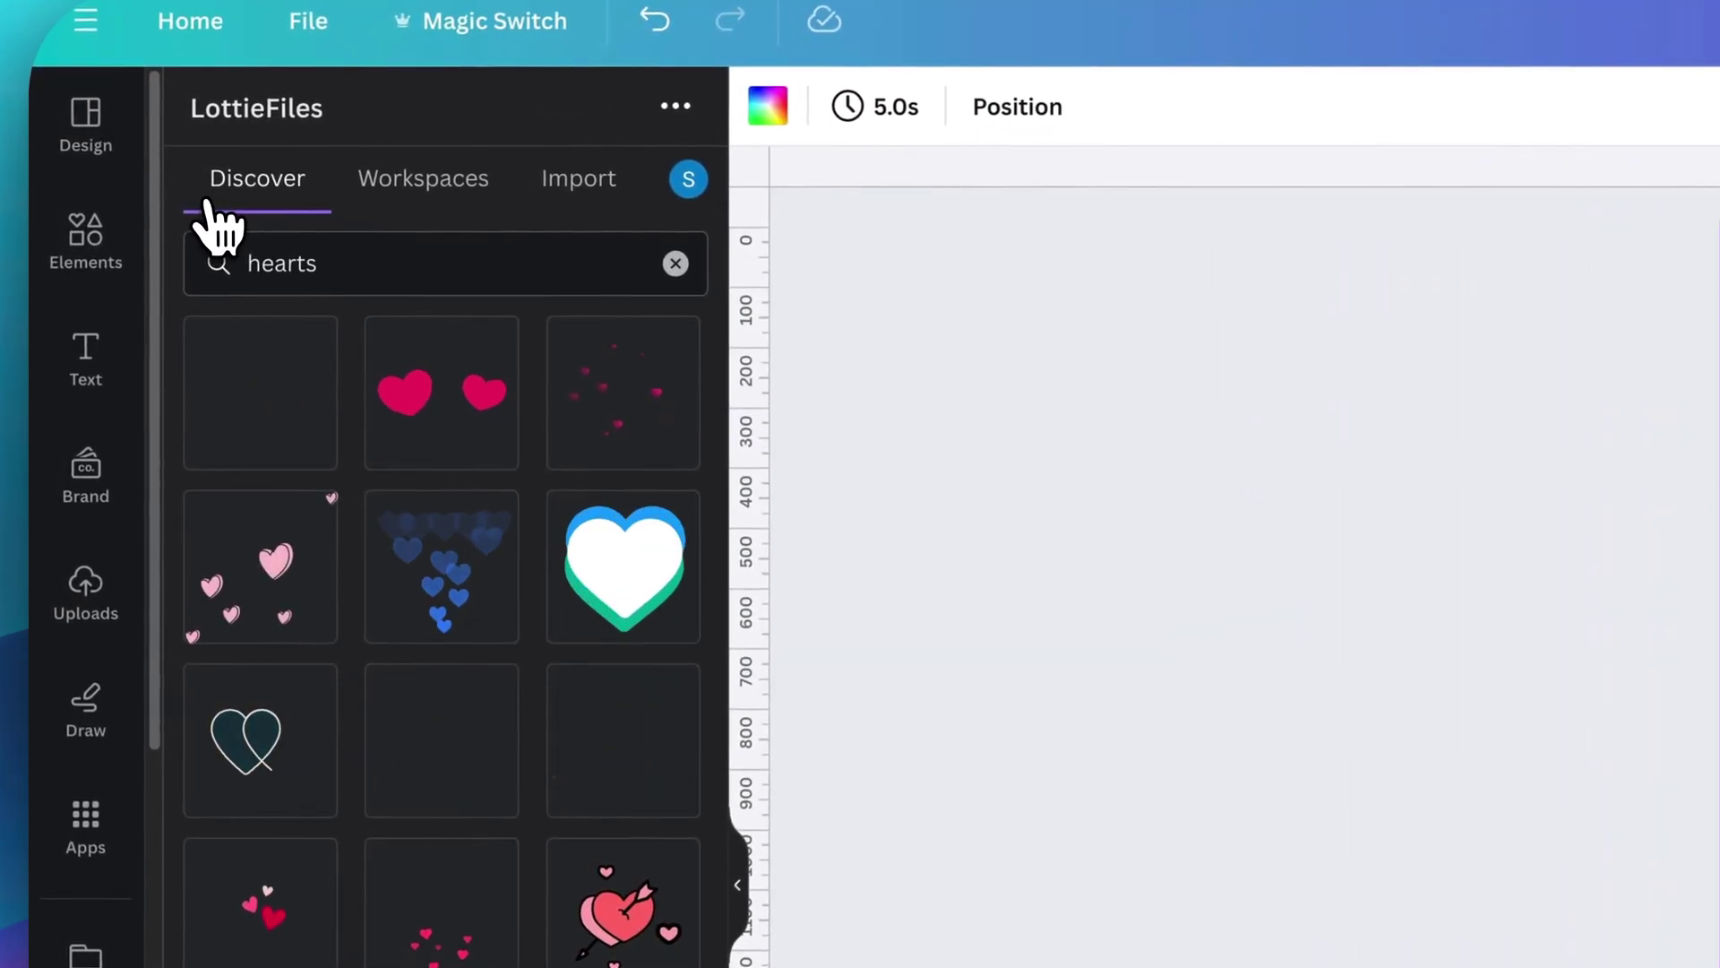
click(627, 940)
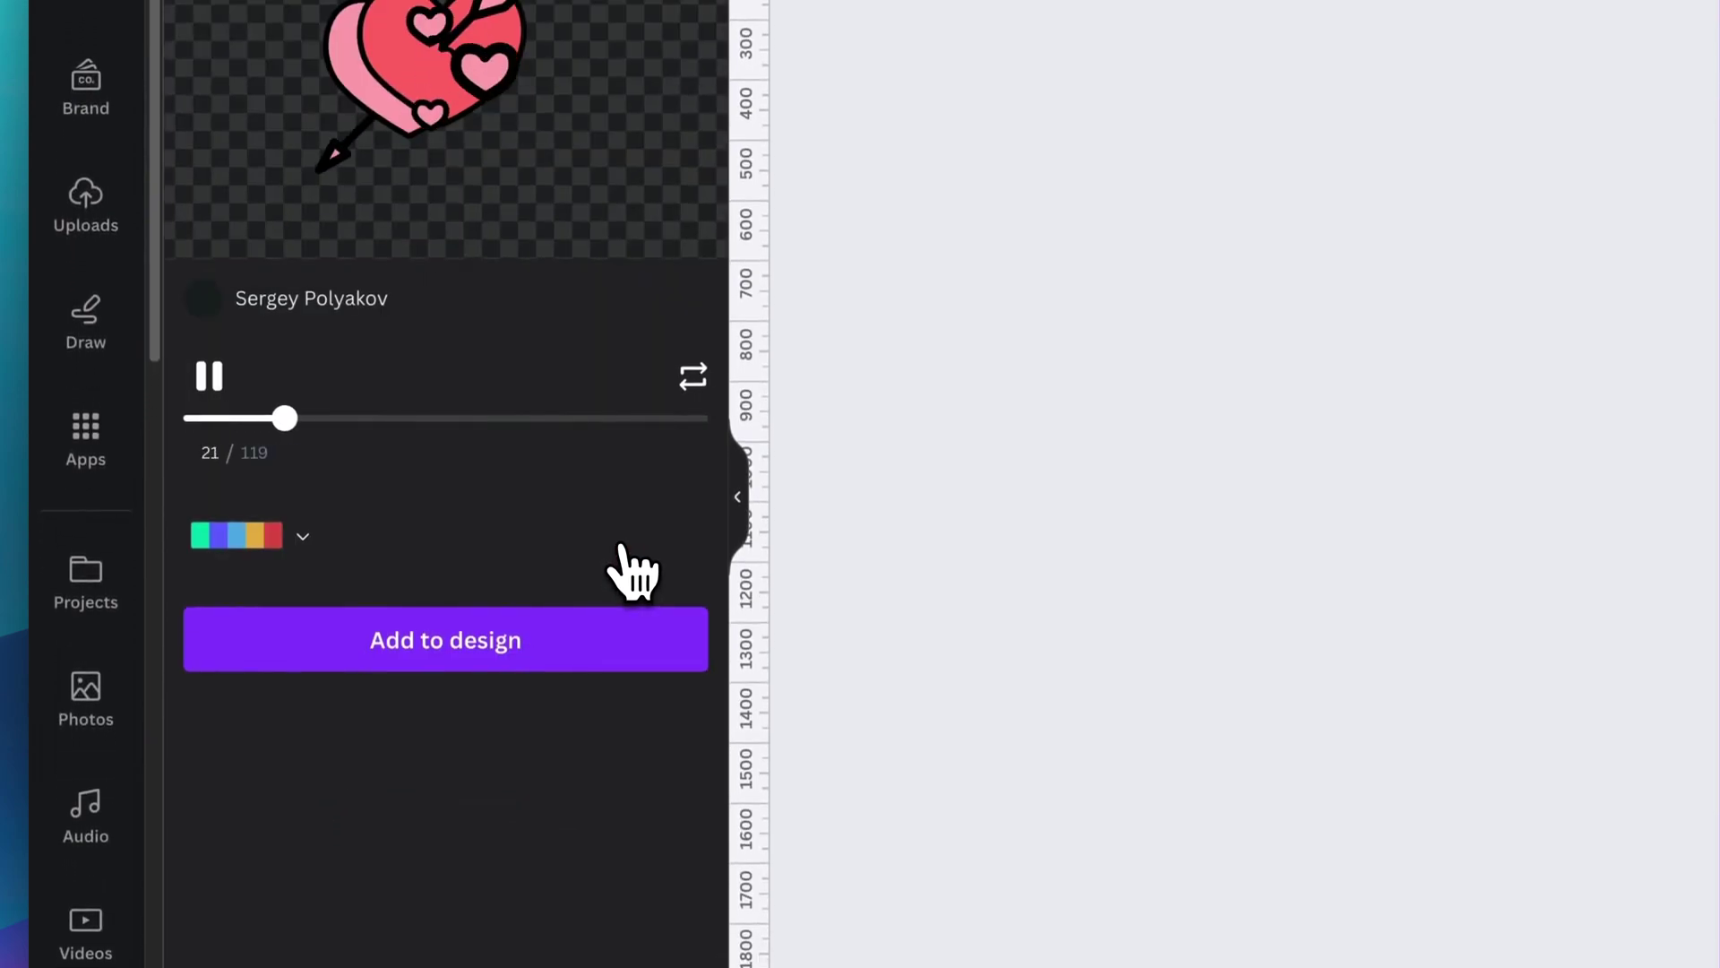
click(453, 658)
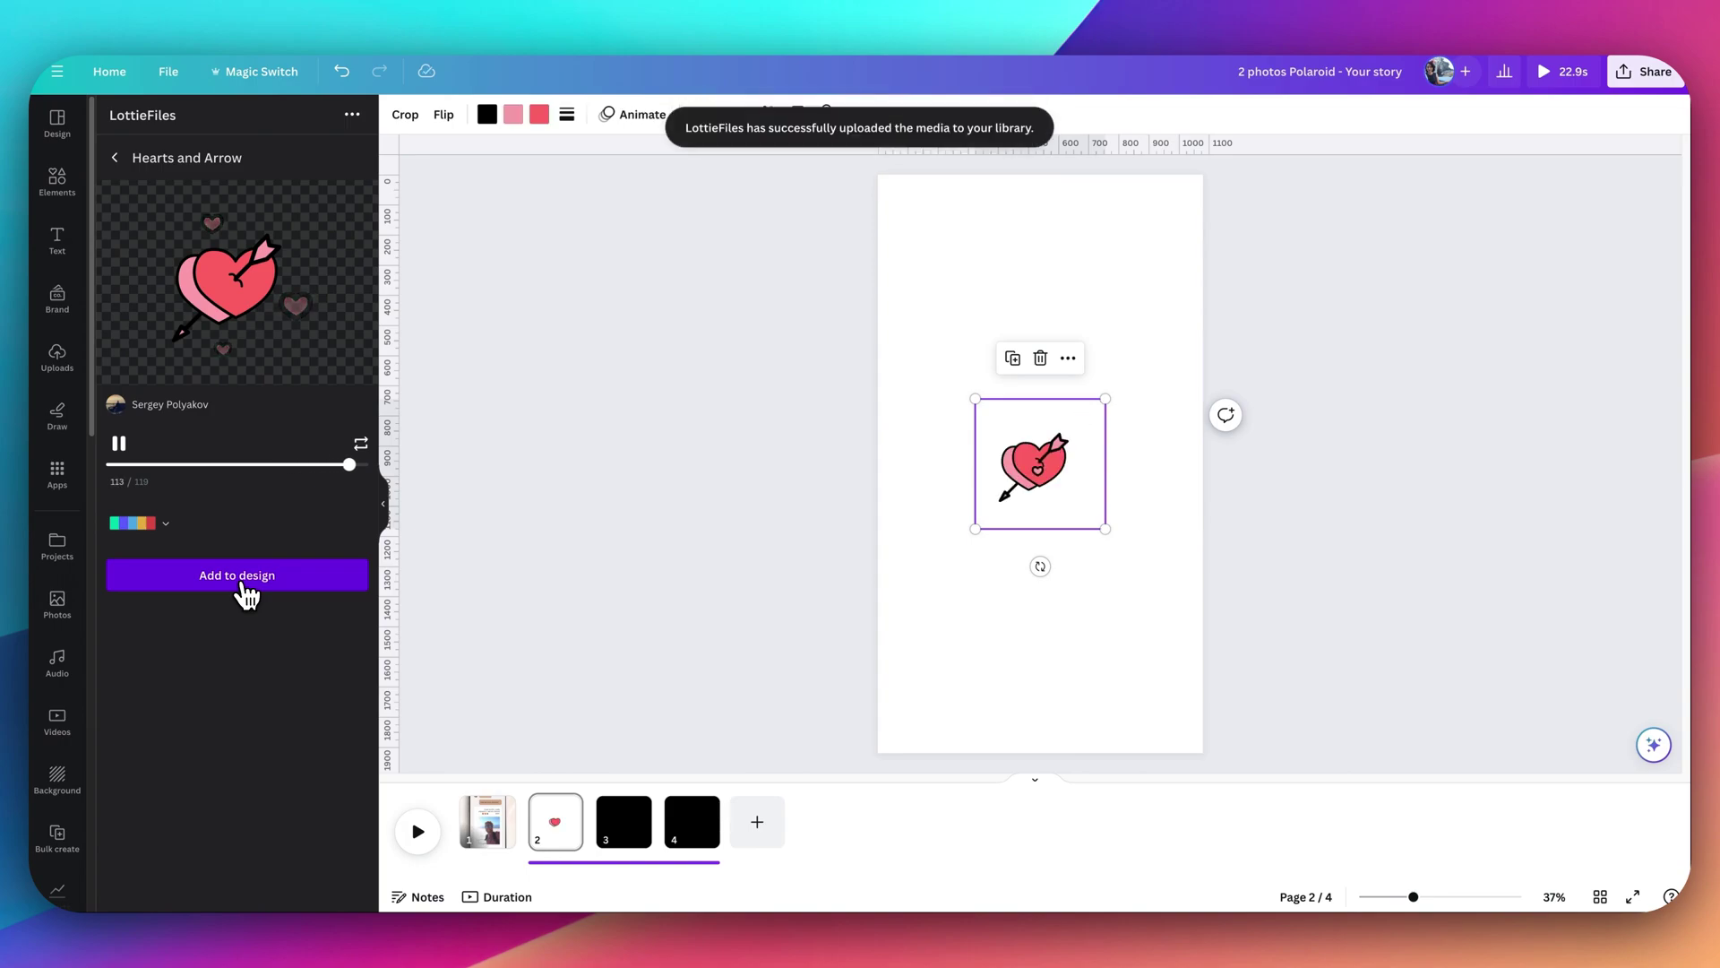
- Enlarge the heart-and-arrow animation to 793 by 793 and centre it on the page
click(707, 549)
click(937, 479)
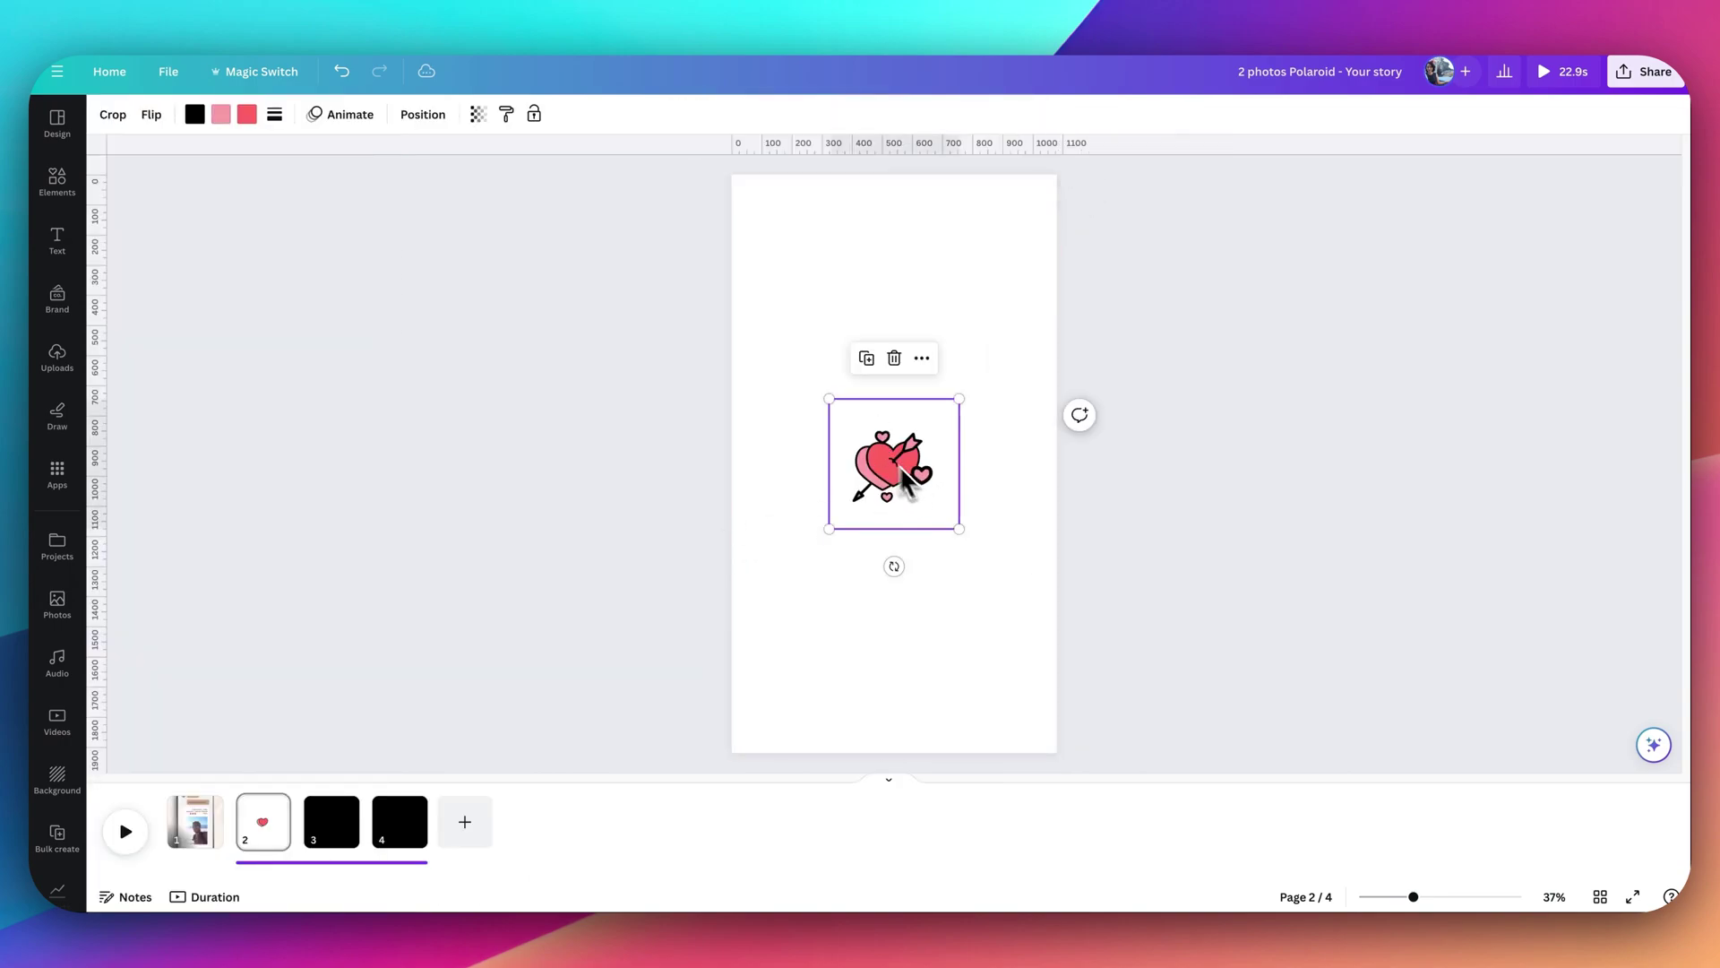
drag(826, 399, 771, 341)
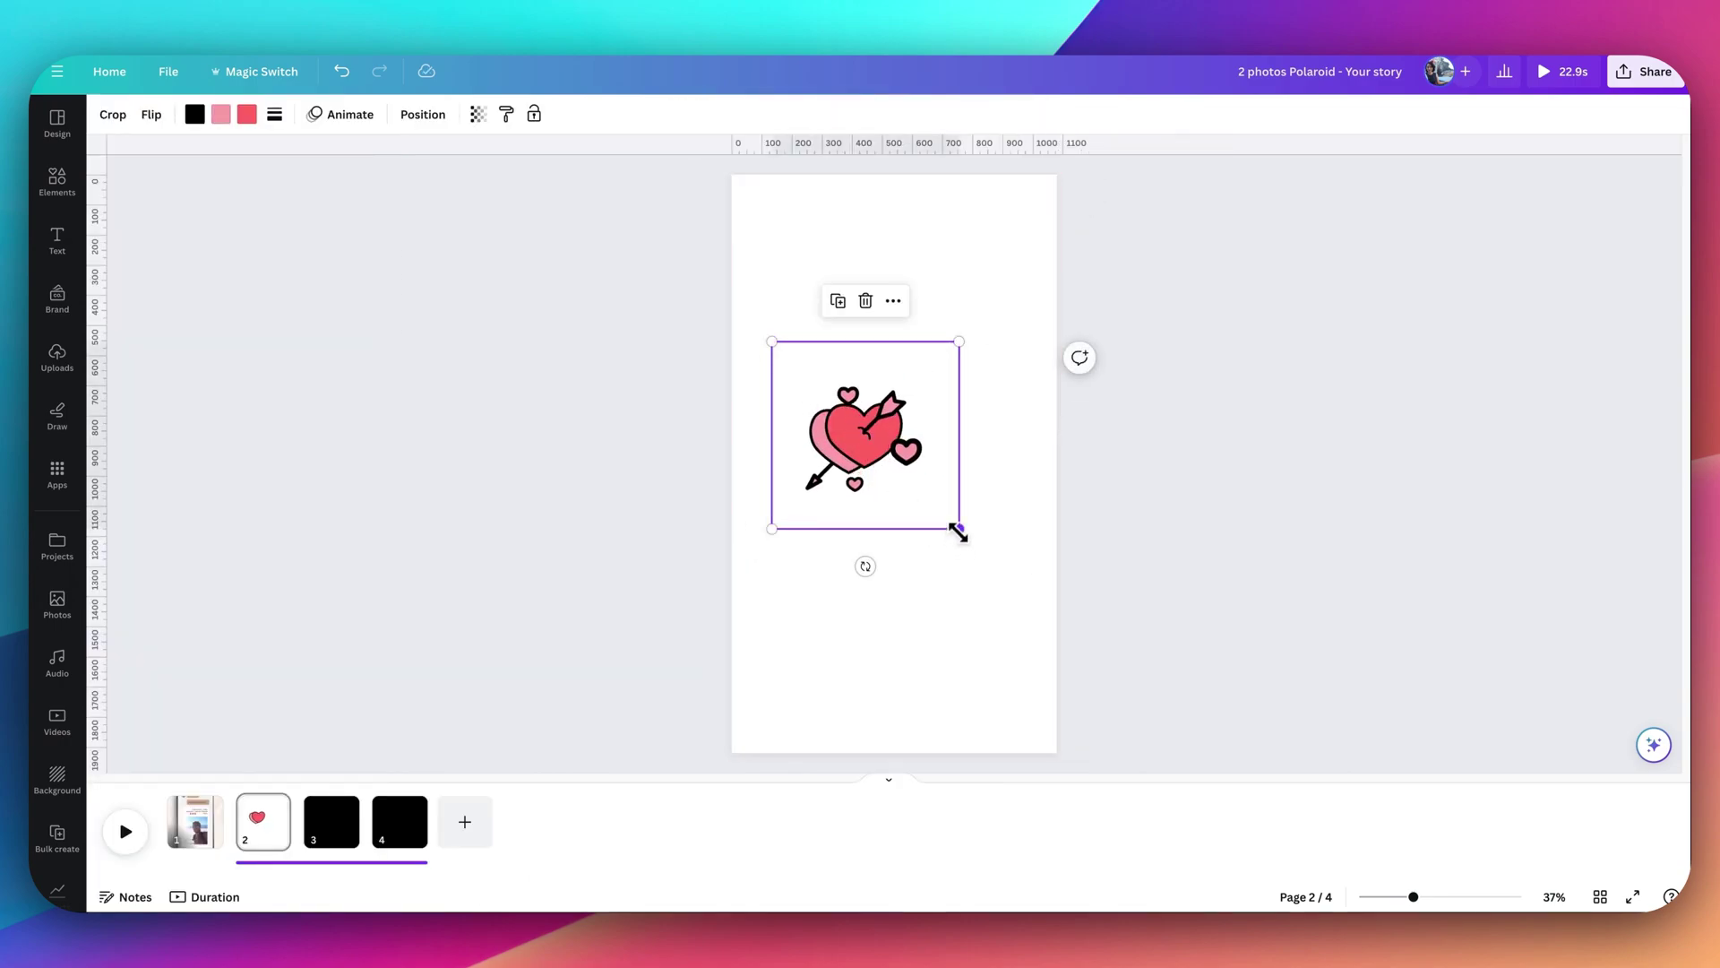
drag(959, 529, 922, 560)
click(964, 669)
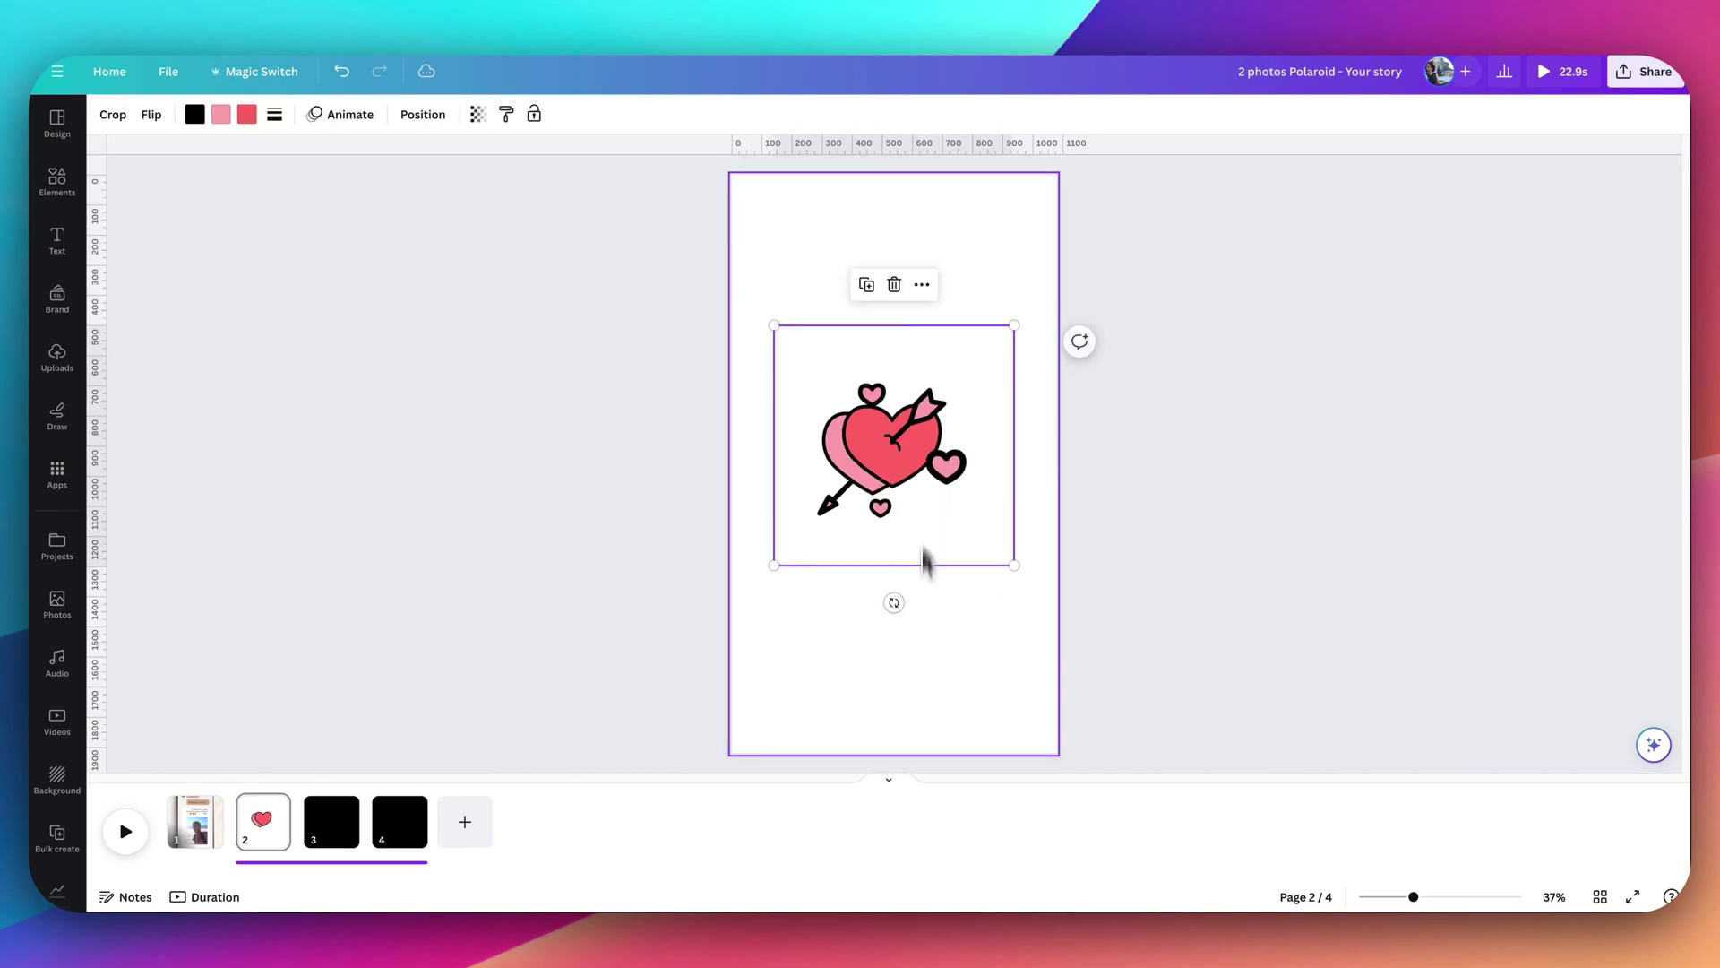
click(921, 676)
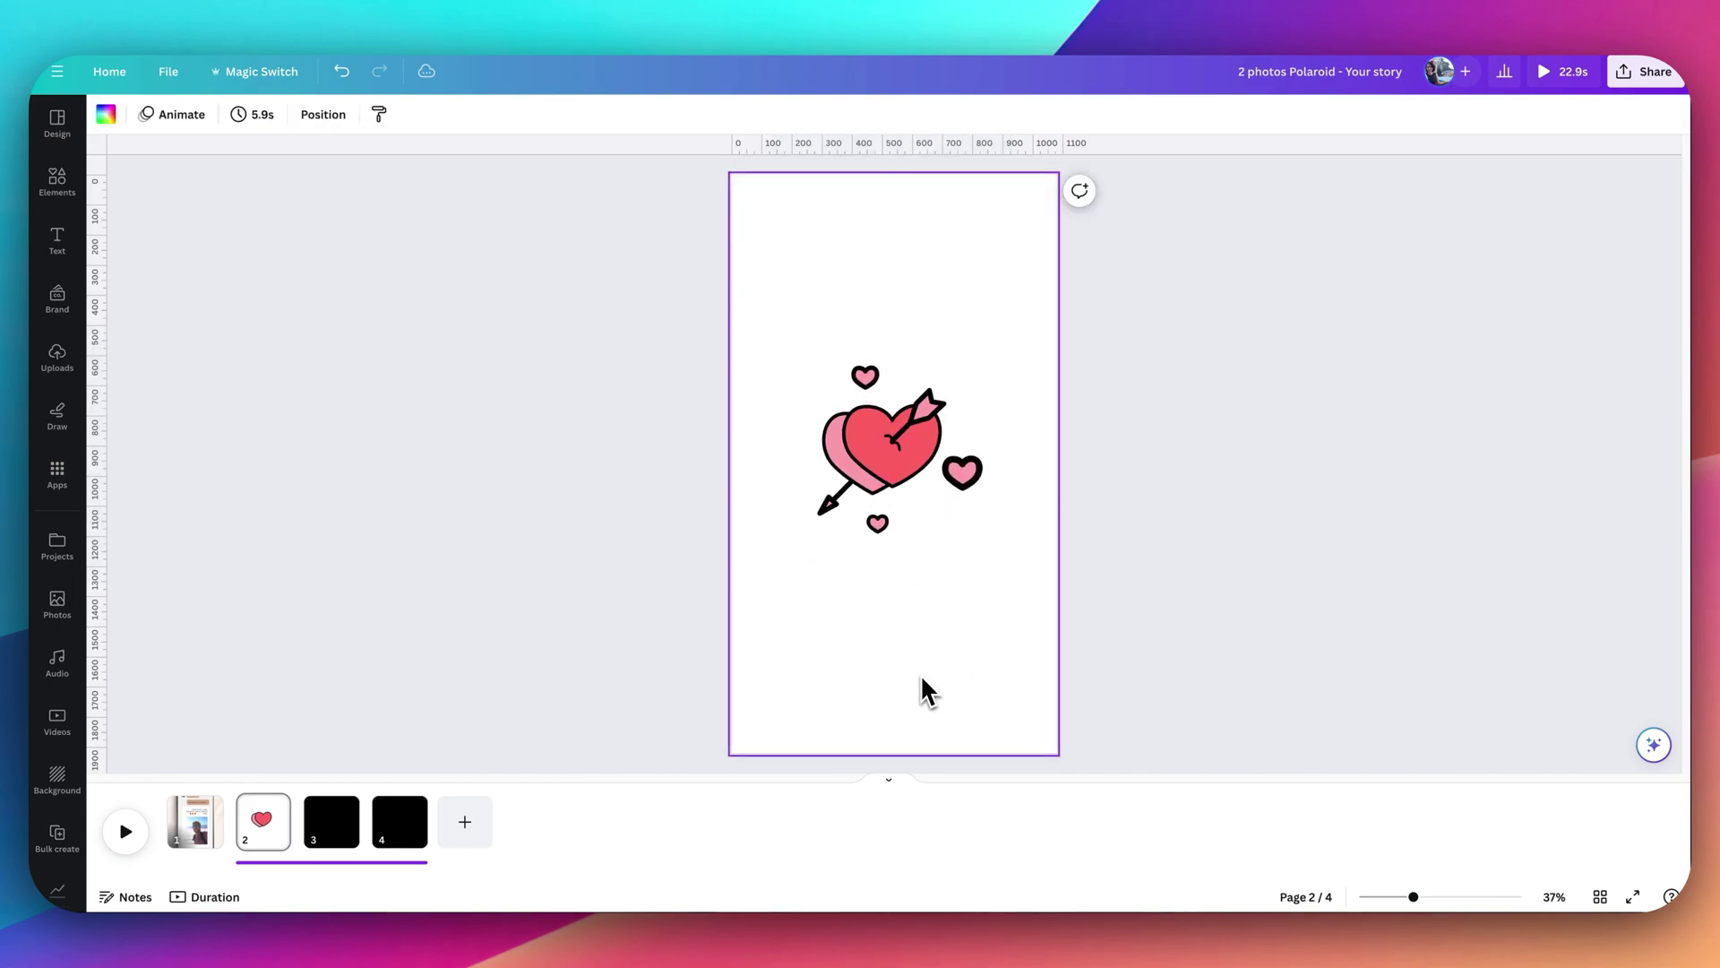
- Give the heart-and-arrow sticker the Rotate motion effect with increased speed
click(910, 481)
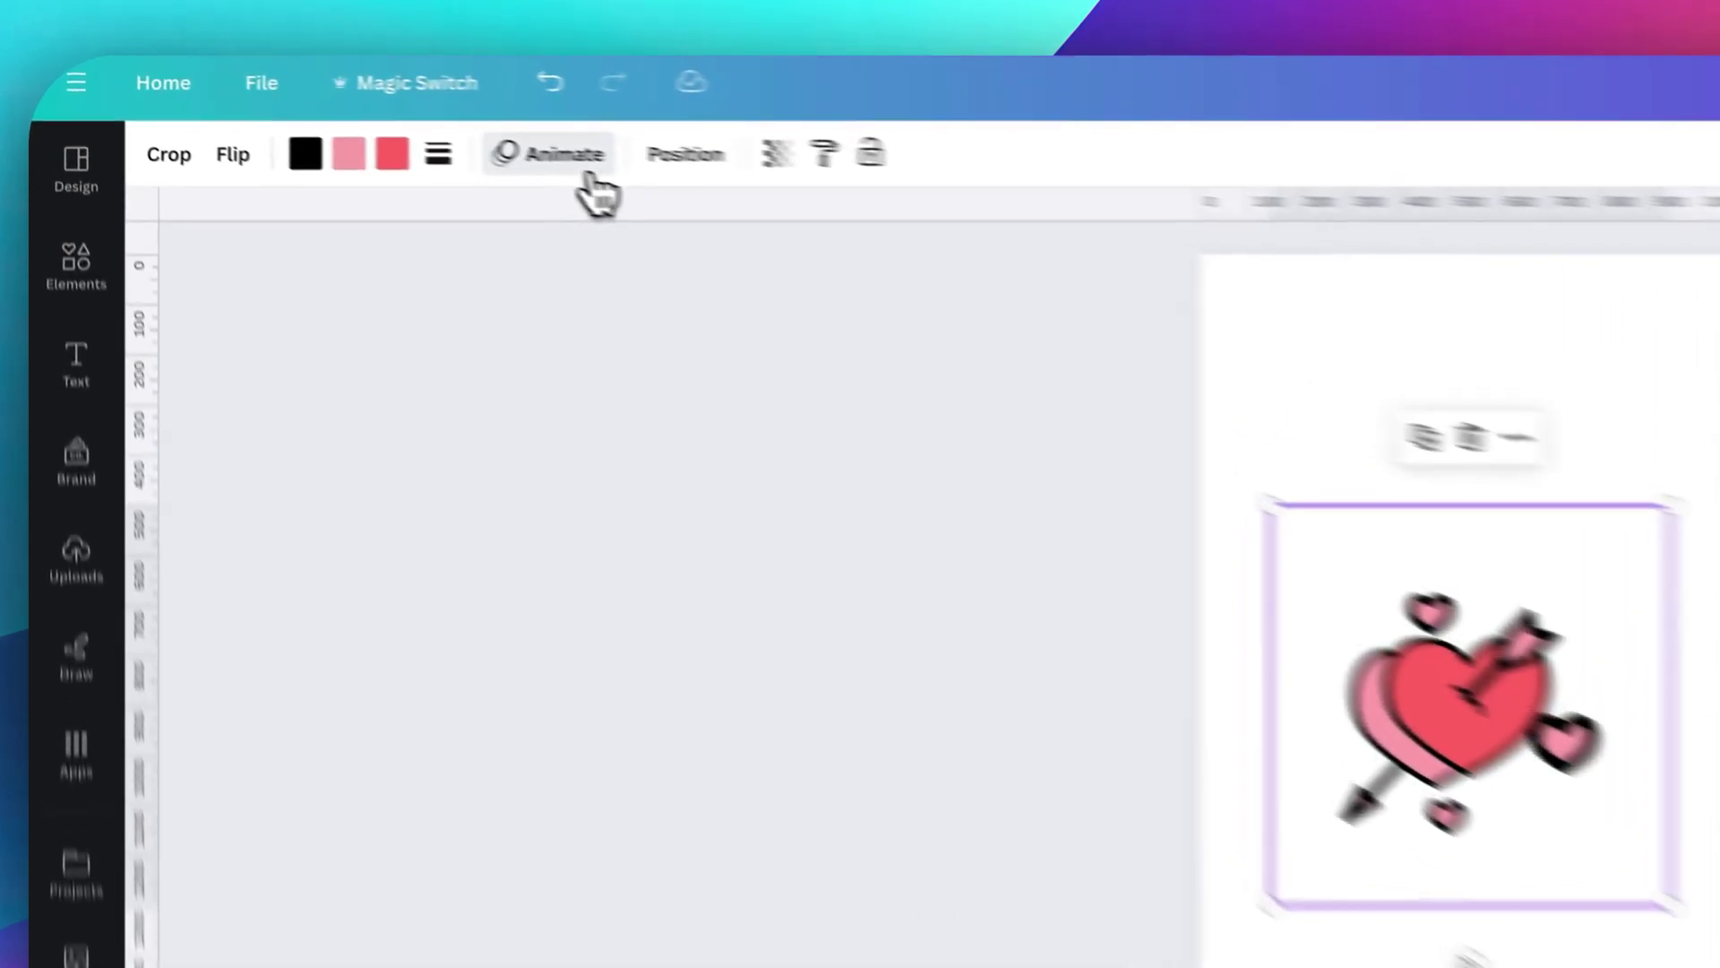
click(345, 114)
scroll(492, 716, down, 15)
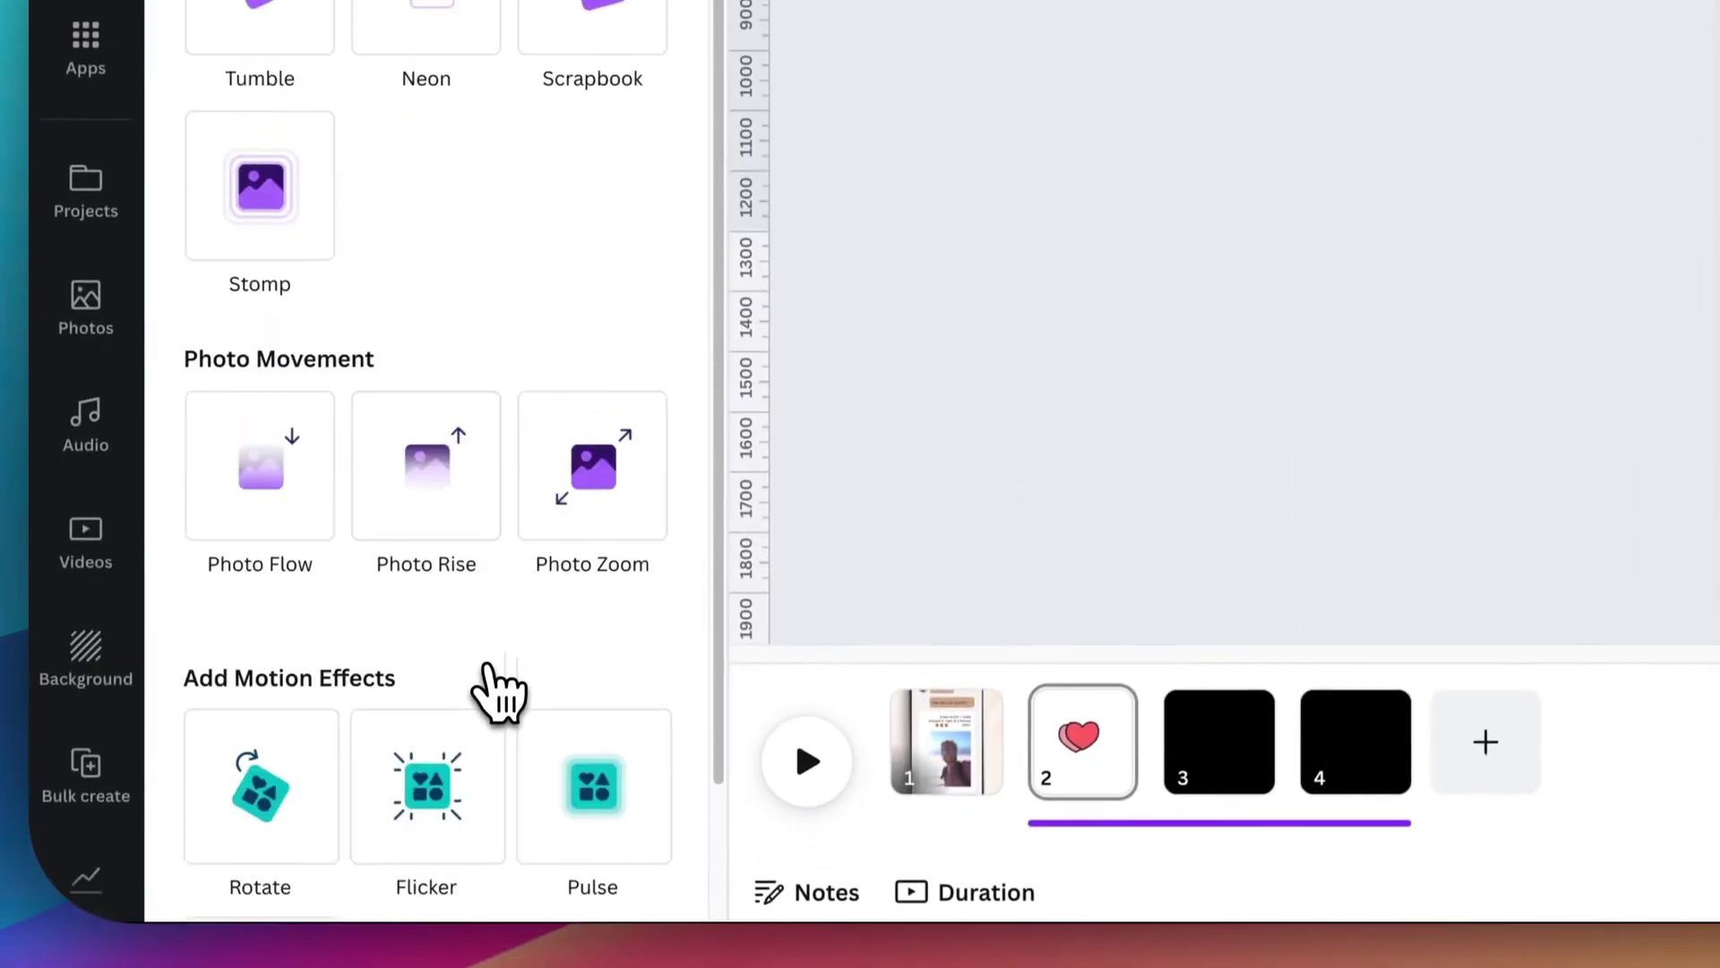
click(314, 641)
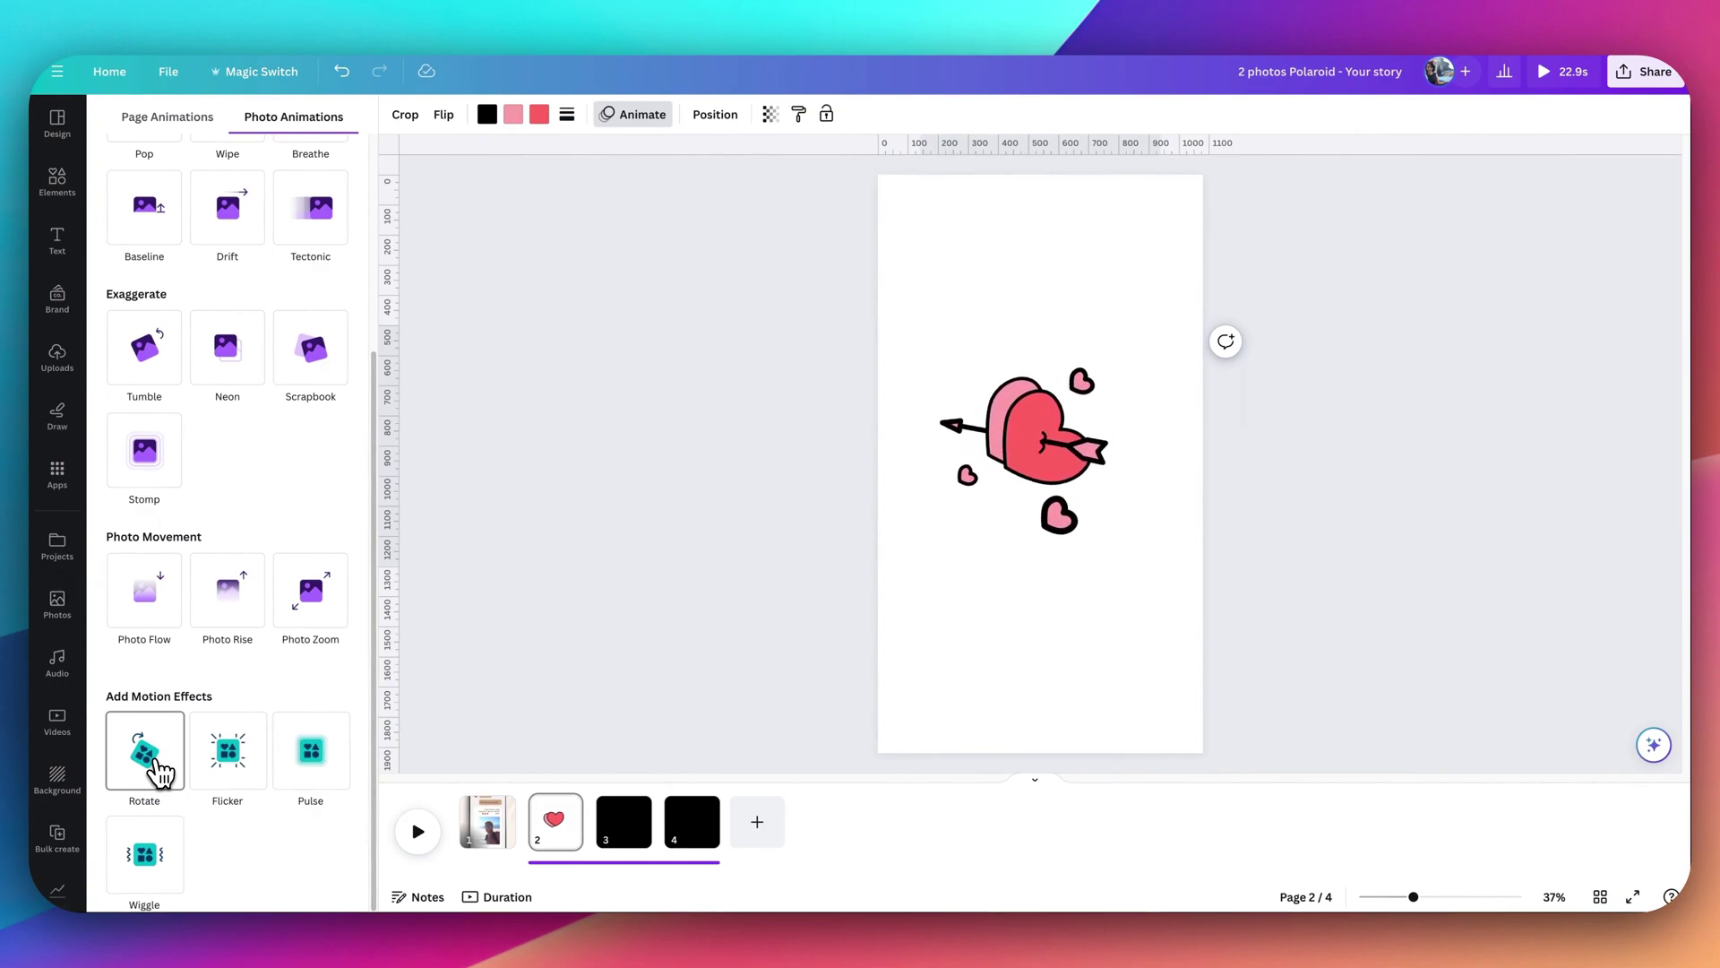
click(159, 769)
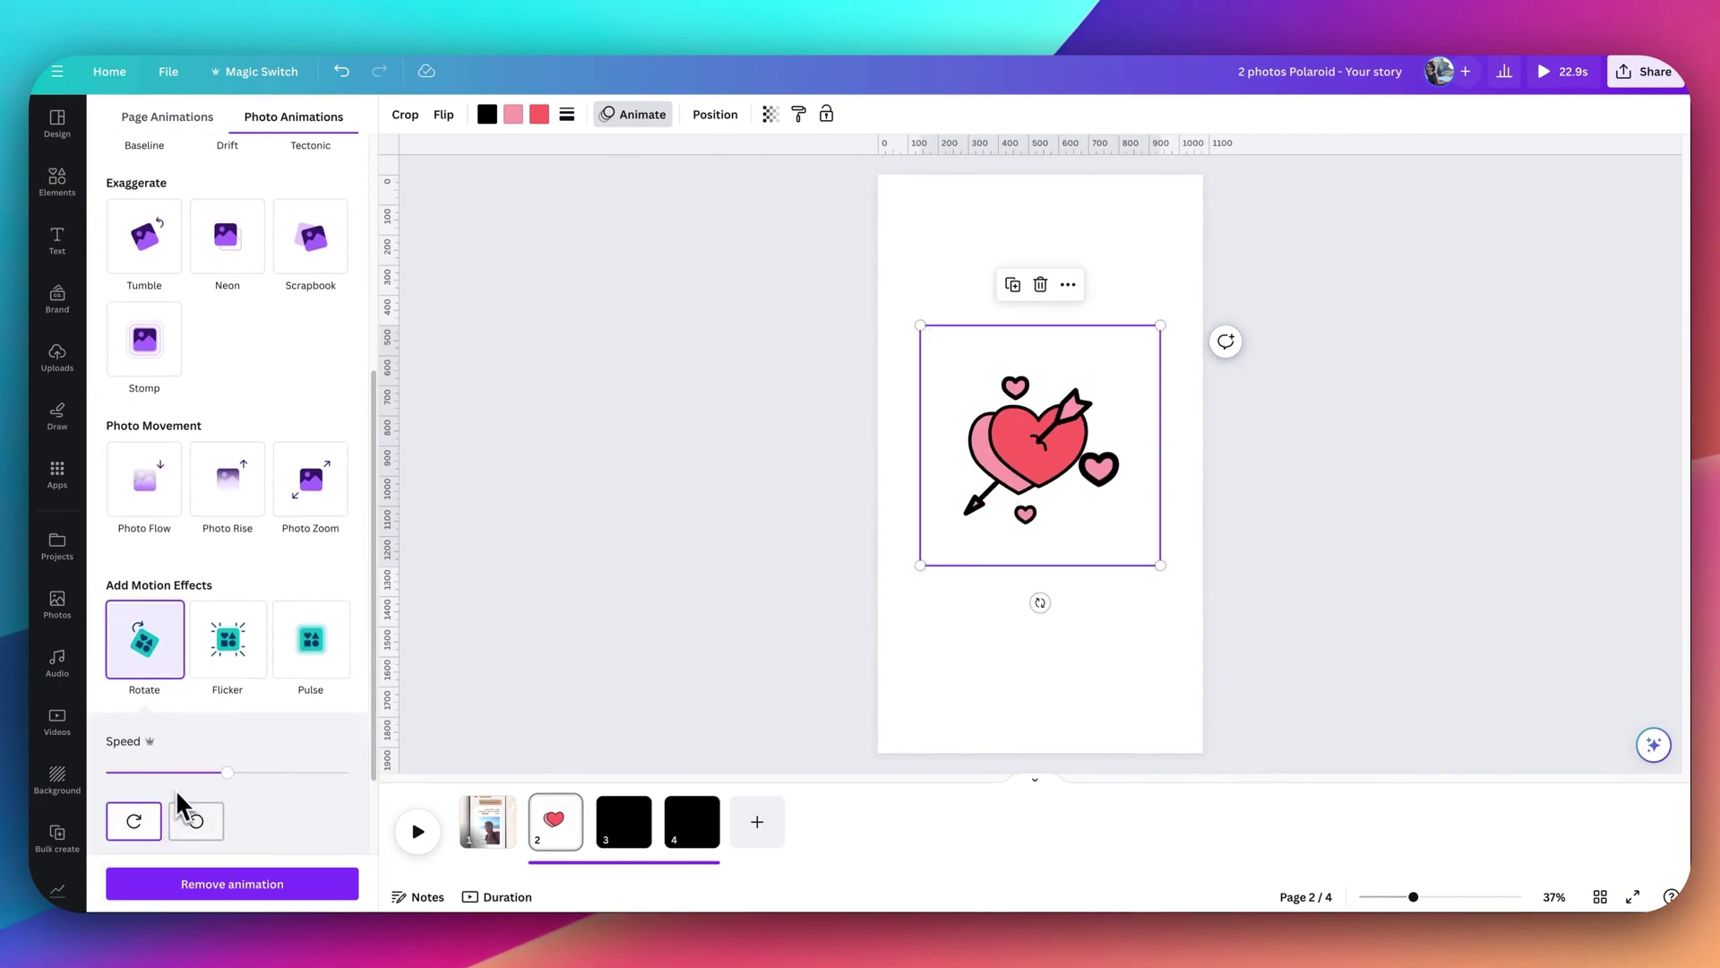
drag(230, 785, 288, 772)
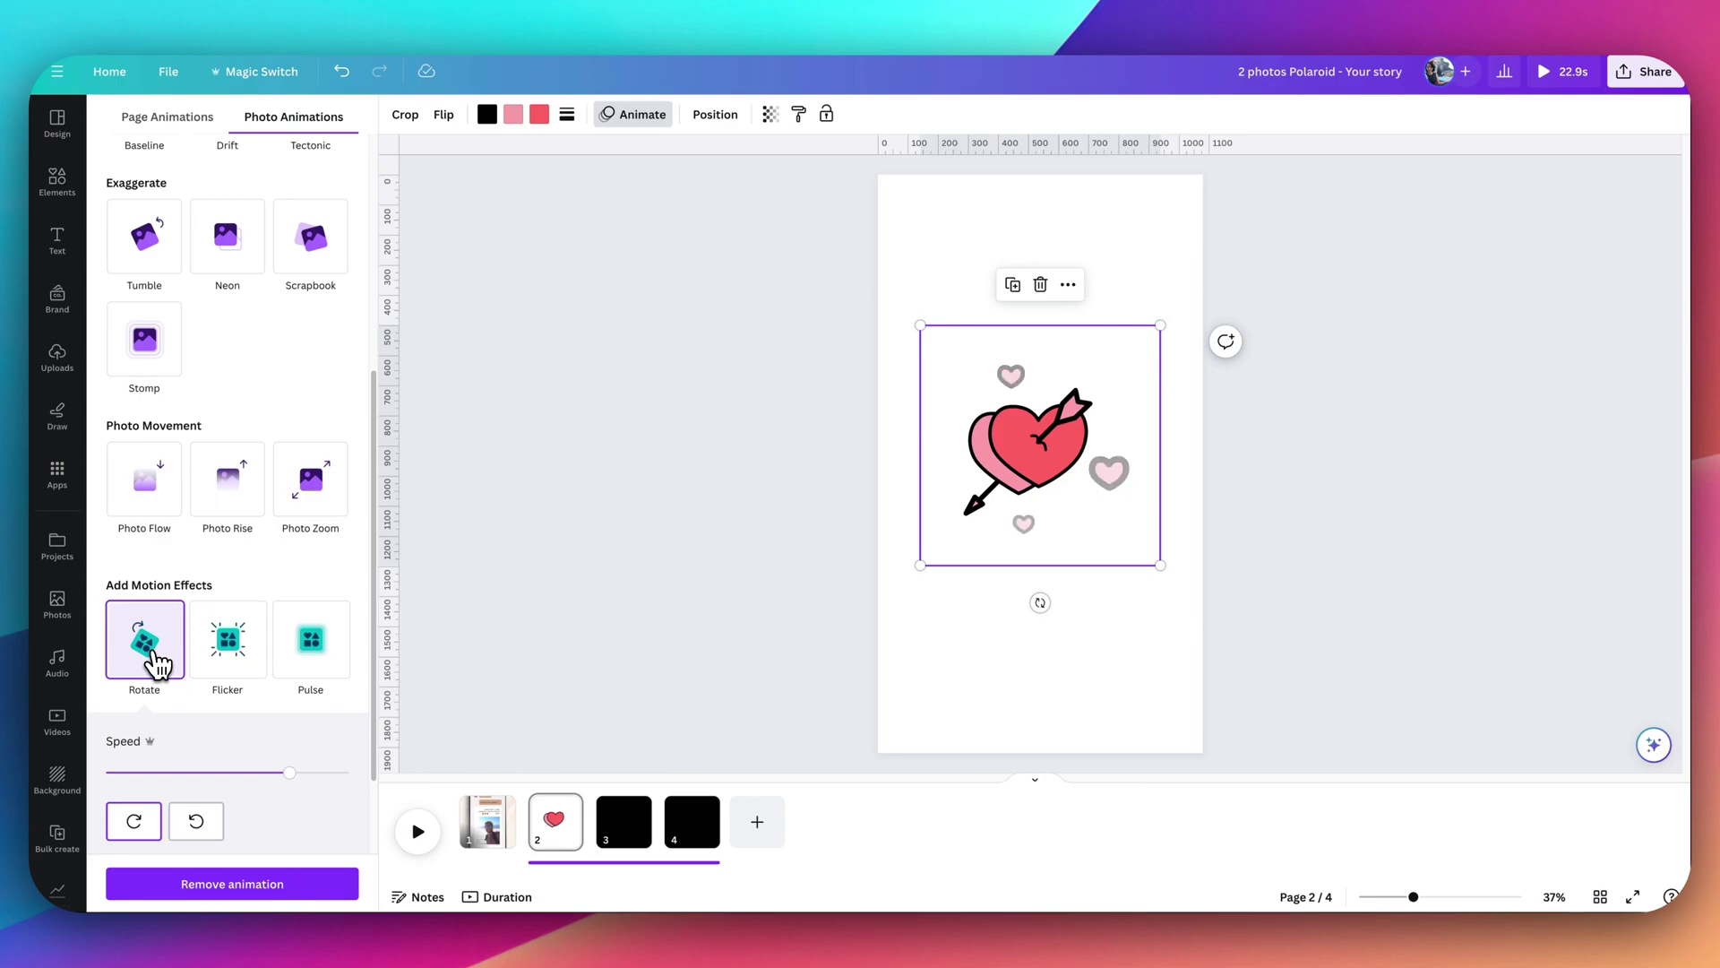
key(Escape)
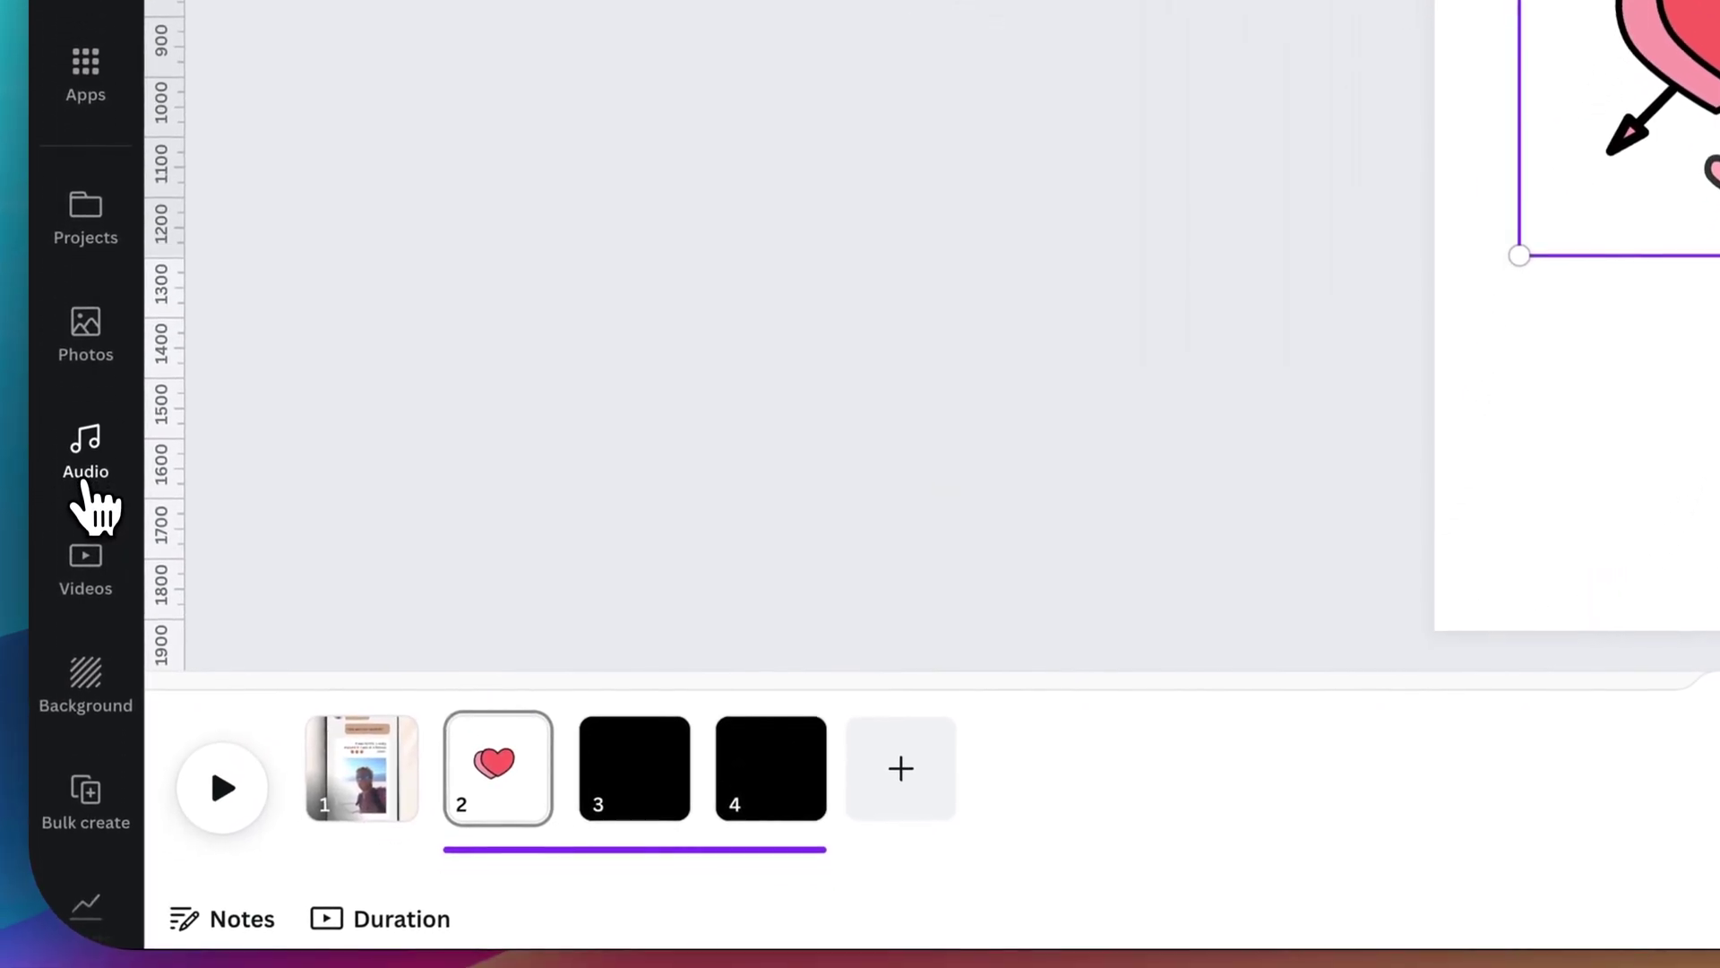
- Drag the Upbeat Jazz track from Audio's Happy list onto the timeline under page 2
click(84, 484)
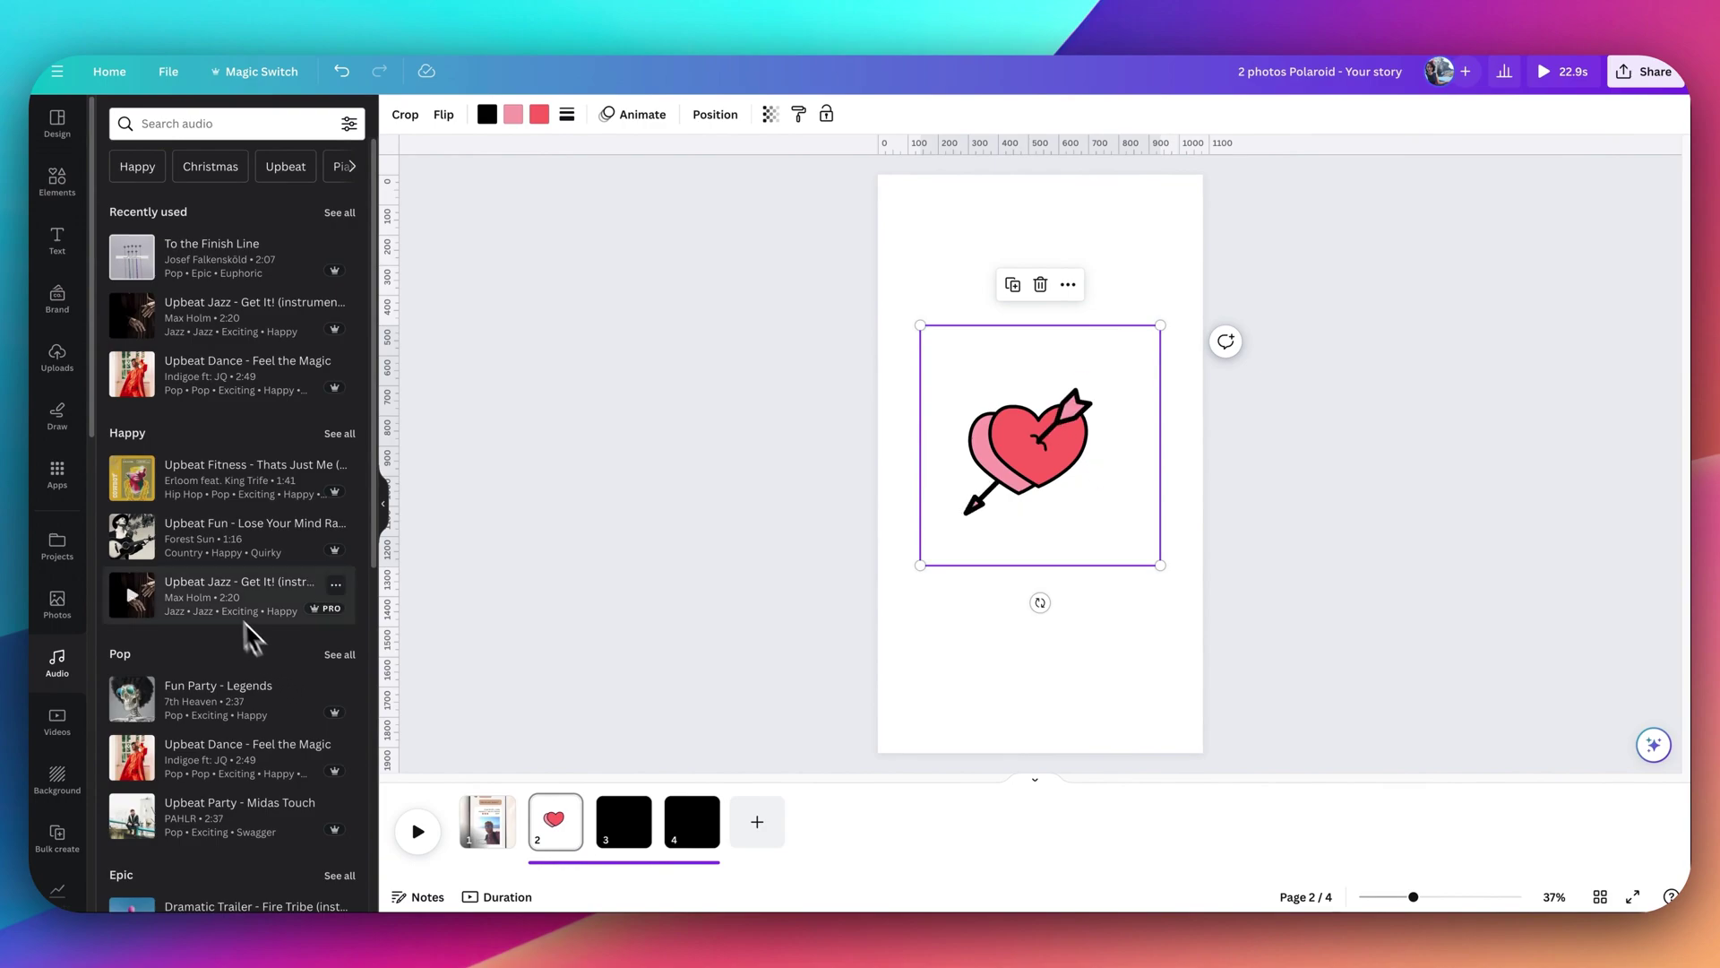
drag(146, 615, 583, 826)
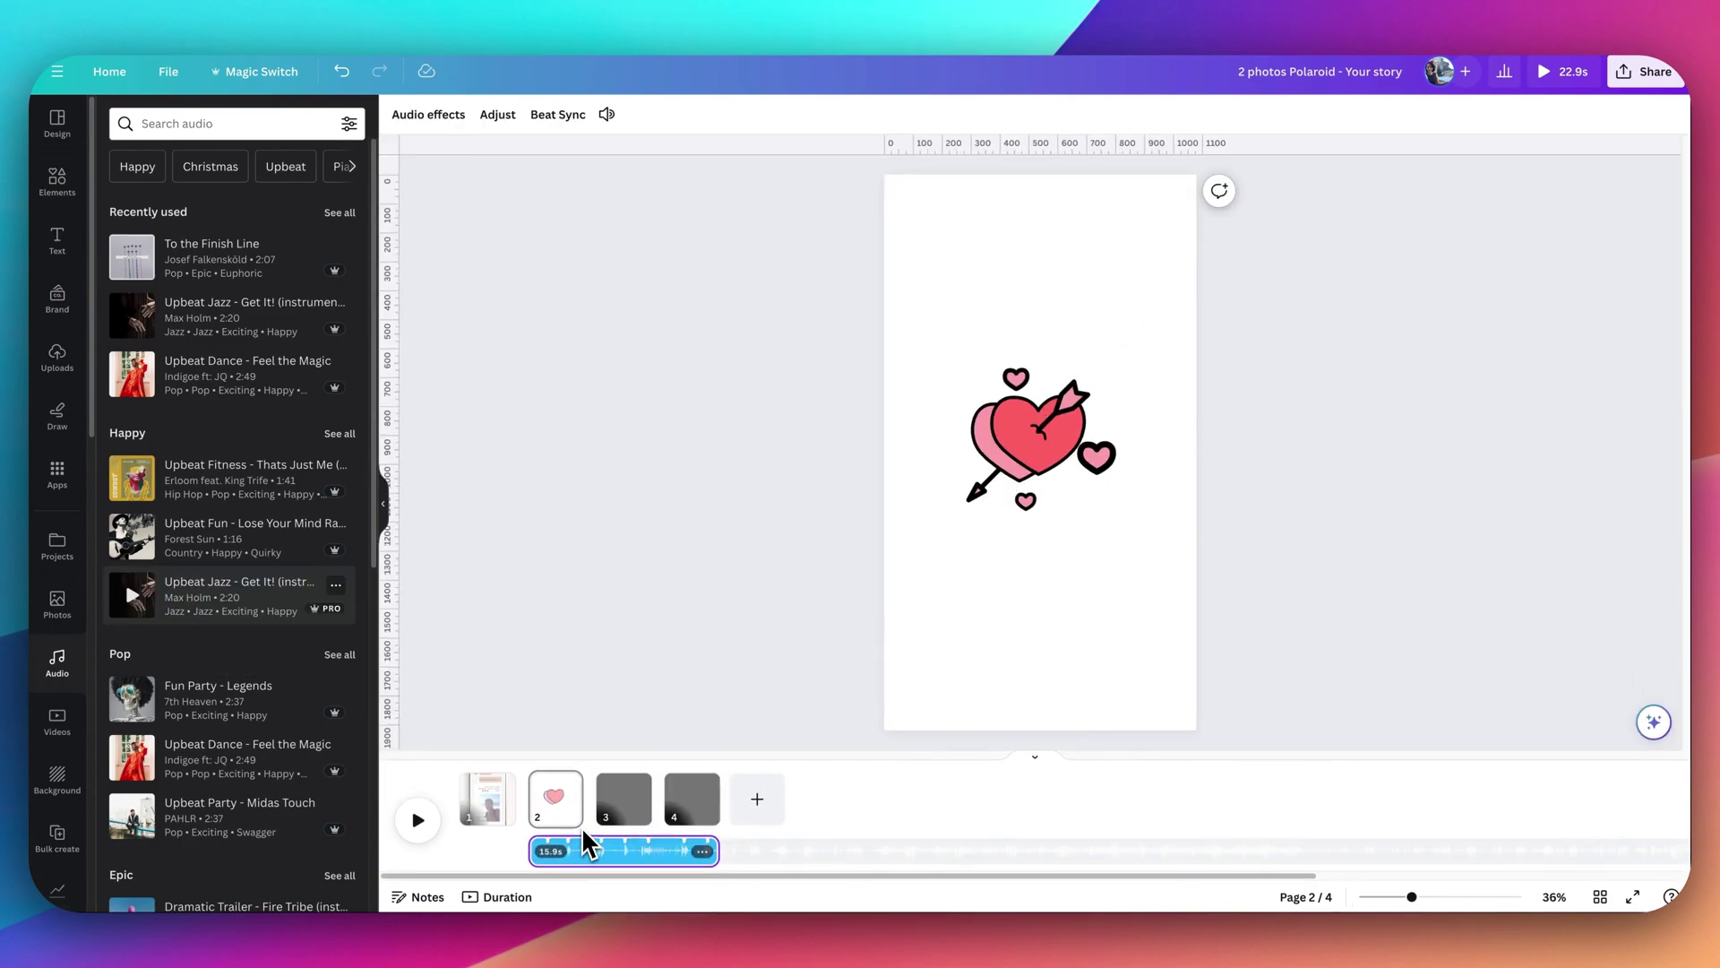